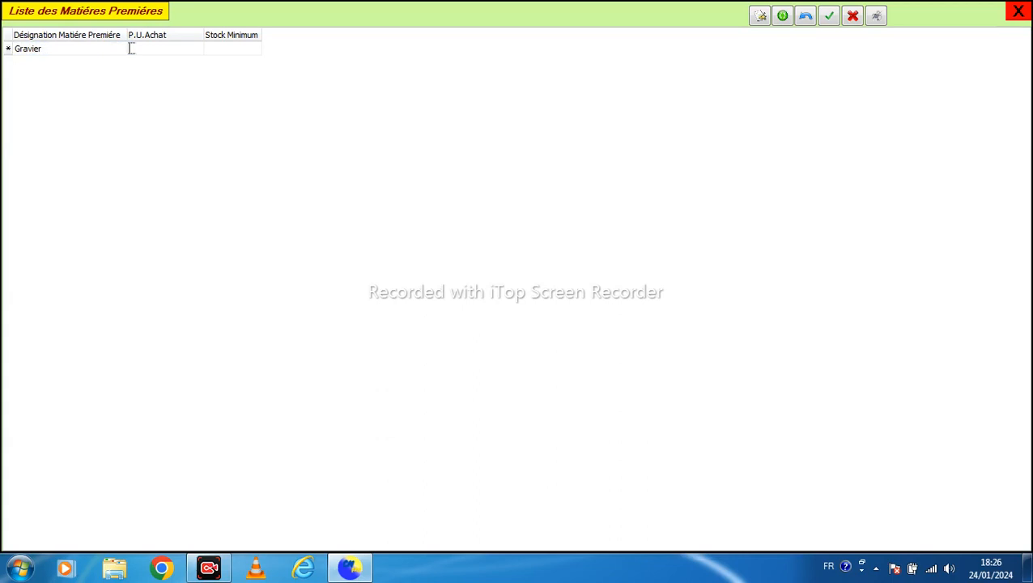
# Step: Set the raw material Gravier's purchase unit price to 3000 and its minimum stock to 20000
pyautogui.press('Tab')
pyautogui.write('5000')
pyautogui.press('BackSpace')
pyautogui.press('BackSpace')
pyautogui.press('BackSpace')
pyautogui.press('BackSpace')
pyautogui.write('20000')
pyautogui.press('Return')
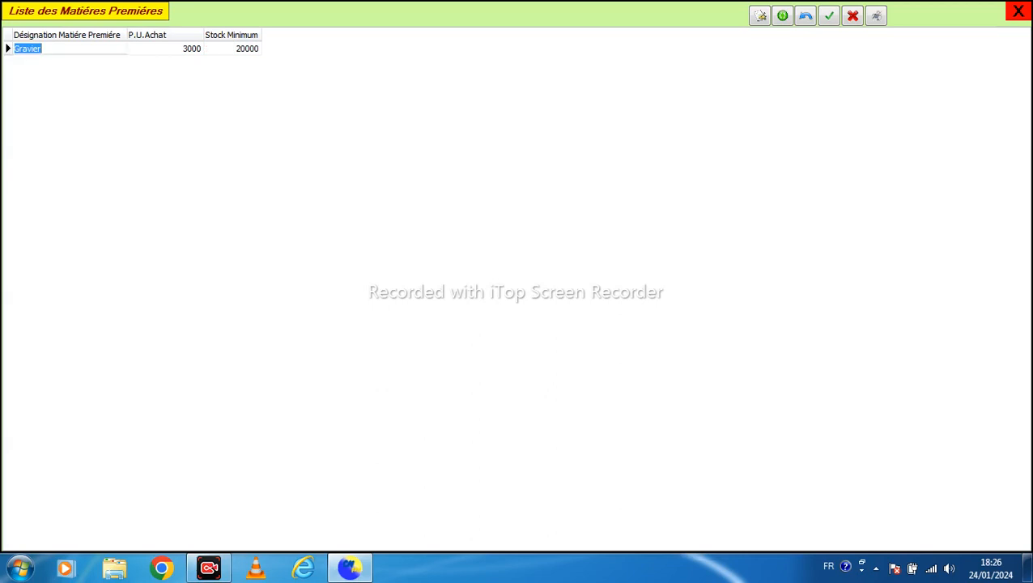
# Step: Add the raw material Sable with a purchase unit price of 3500 and a minimum stock of 20000
pyautogui.click(759, 15)
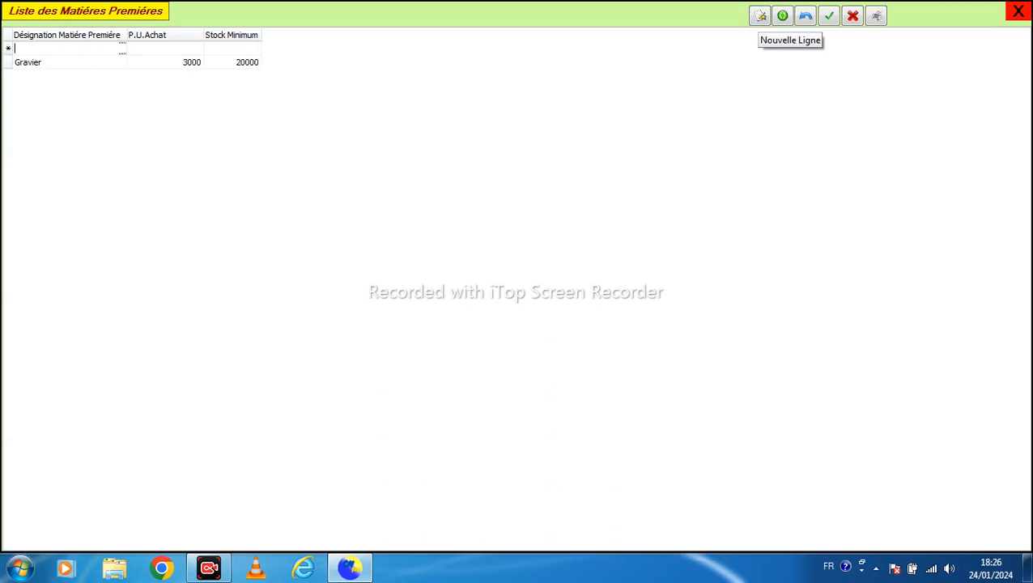
pyautogui.write('SAble')
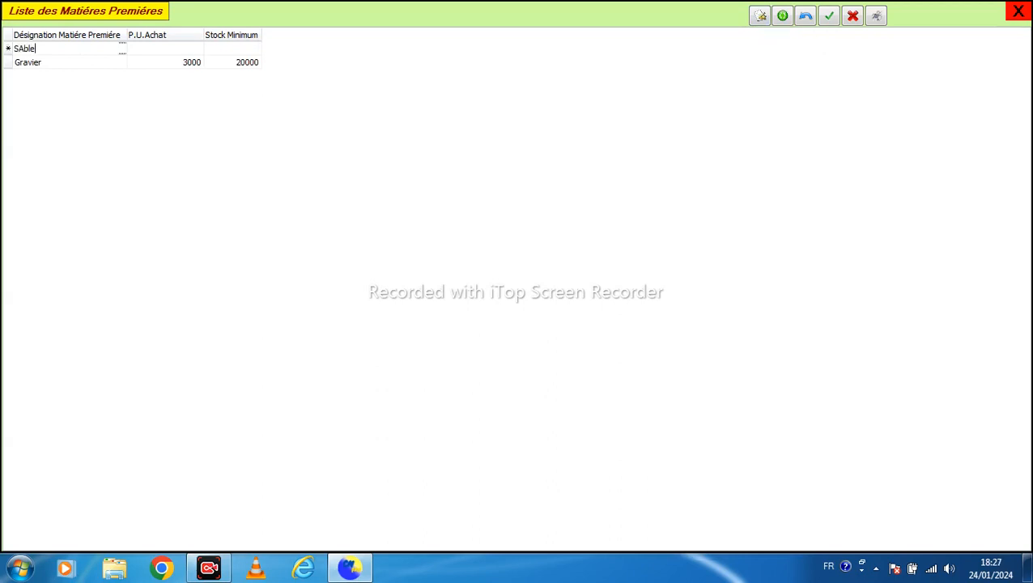
pyautogui.press('BackSpace')
pyautogui.press('BackSpace')
pyautogui.press('BackSpace')
pyautogui.press('BackSpace')
pyautogui.write('able')
pyautogui.press('Tab')
pyautogui.write('3500')
pyautogui.press('Tab')
pyautogui.write('20000')
pyautogui.press('Return')
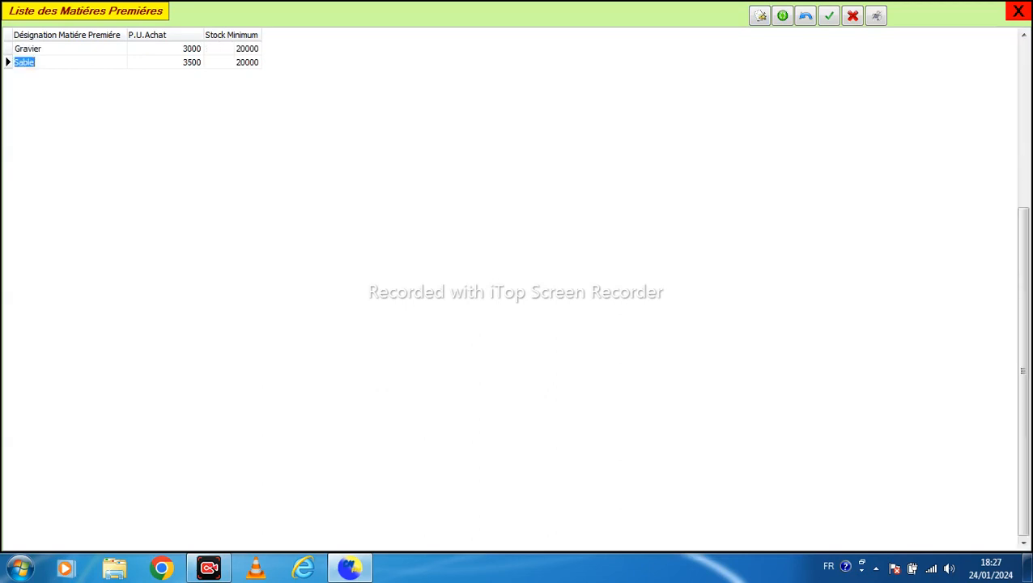
# Step: Add the raw material Ciment with purchase unit price 20 and minimum stock 1000, and close the raw materials list
pyautogui.click(759, 15)
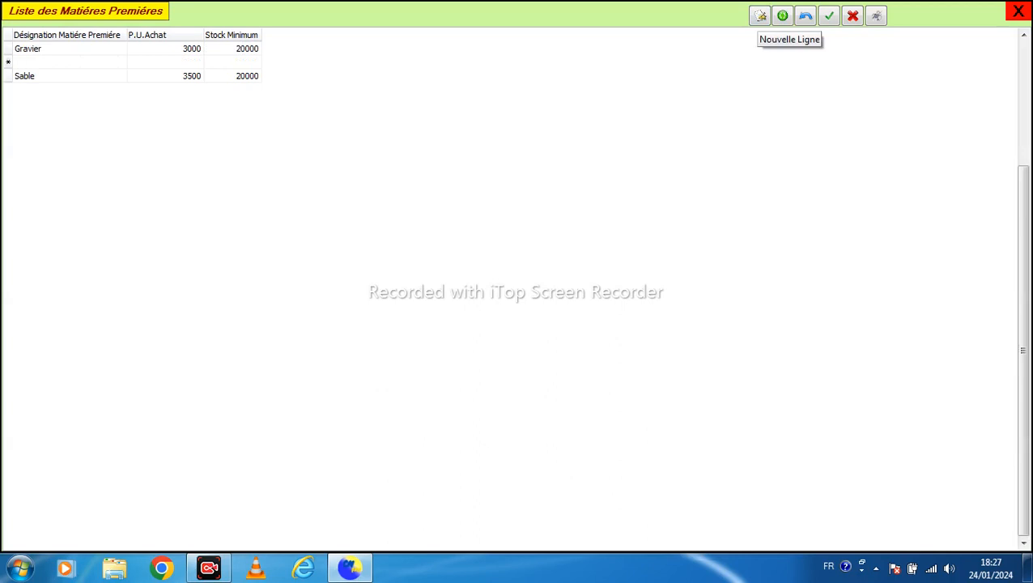
pyautogui.write('Ciment')
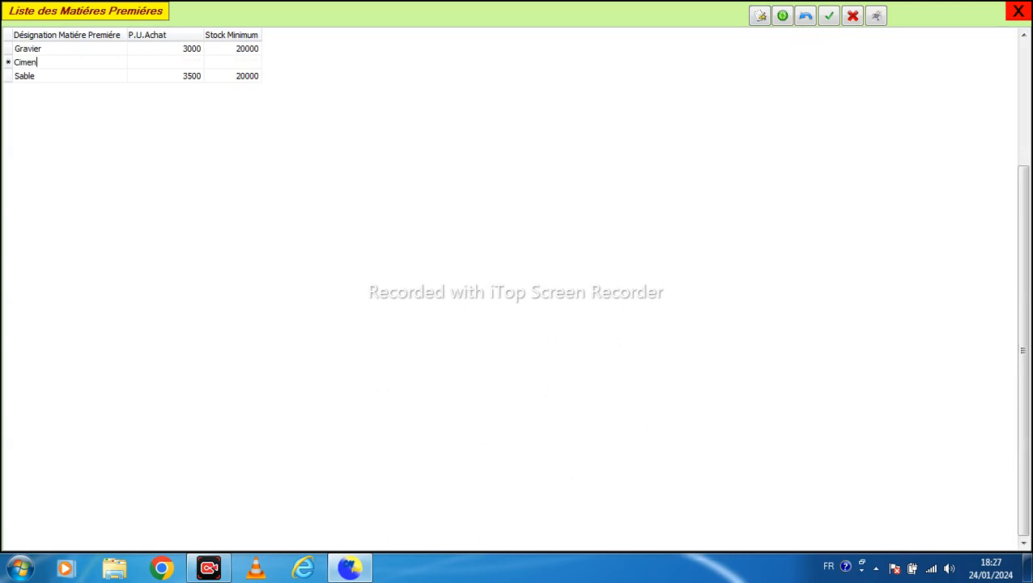
pyautogui.press('Tab')
pyautogui.write('500')
pyautogui.press('BackSpace')
pyautogui.press('BackSpace')
pyautogui.press('BackSpace')
pyautogui.write('50')
pyautogui.press('BackSpace')
pyautogui.press('BackSpace')
pyautogui.write('20')
pyautogui.press('Tab')
pyautogui.write('1000')
pyautogui.press('BackSpace')
pyautogui.press('BackSpace')
pyautogui.write('00')
pyautogui.press('Return')
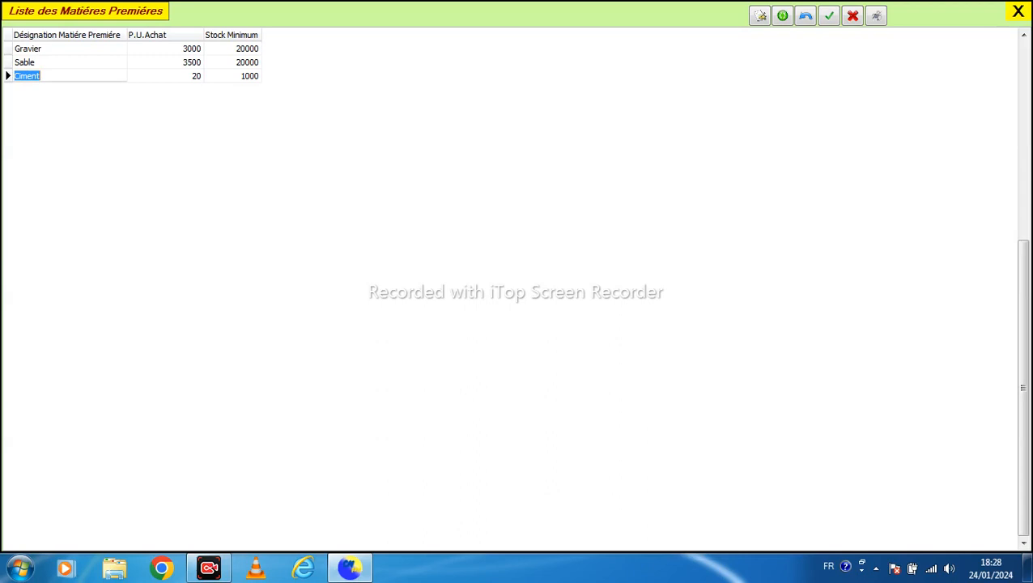
pyautogui.click(68, 48)
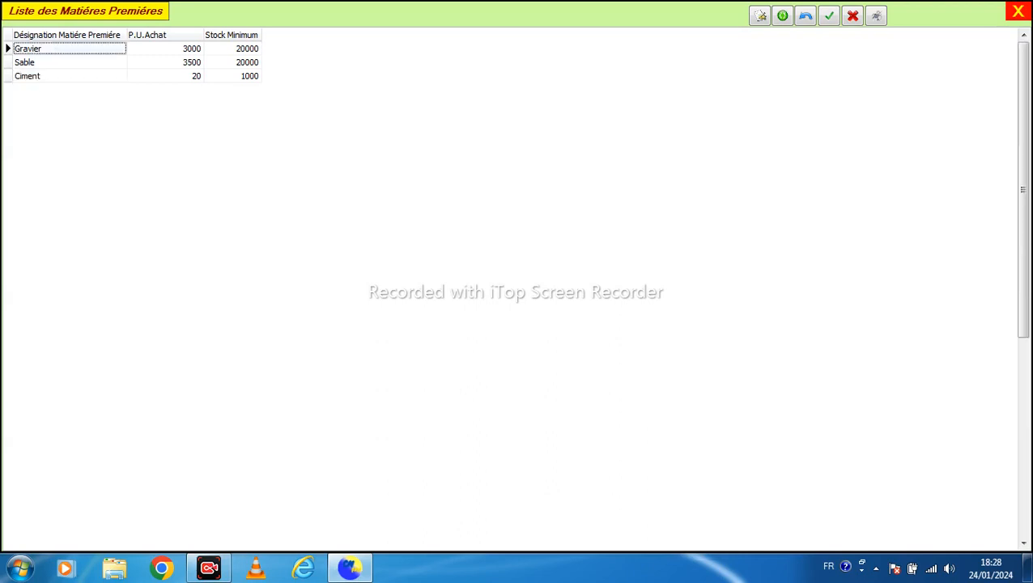
pyautogui.click(1018, 11)
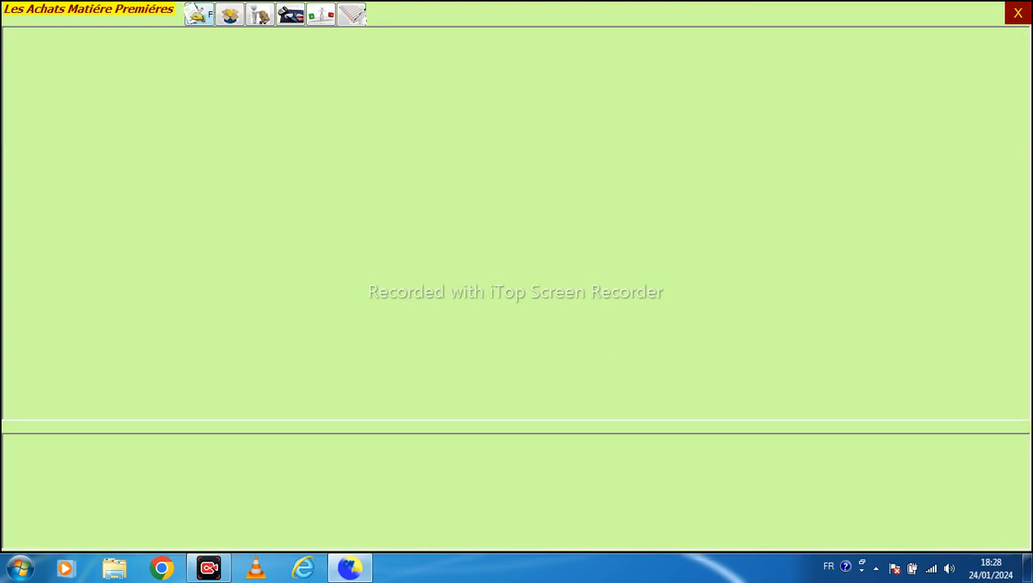
# Step: Create a new raw material purchase, entering its invoice number and choosing FOURNISSEUR 2 as the supplier
pyautogui.click(198, 13)
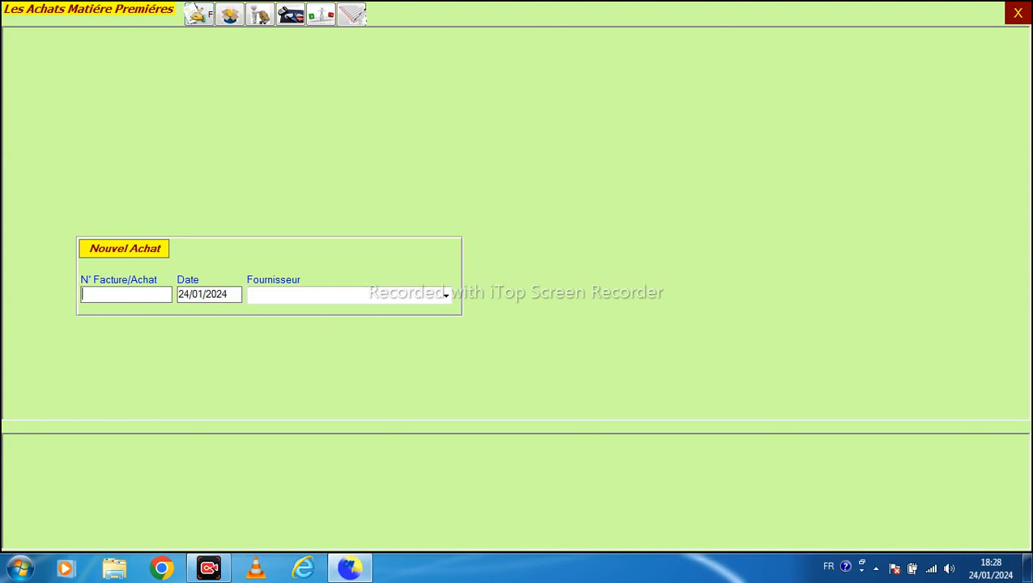
pyautogui.write('145/2024')
pyautogui.press('Tab')
pyautogui.press('Tab')
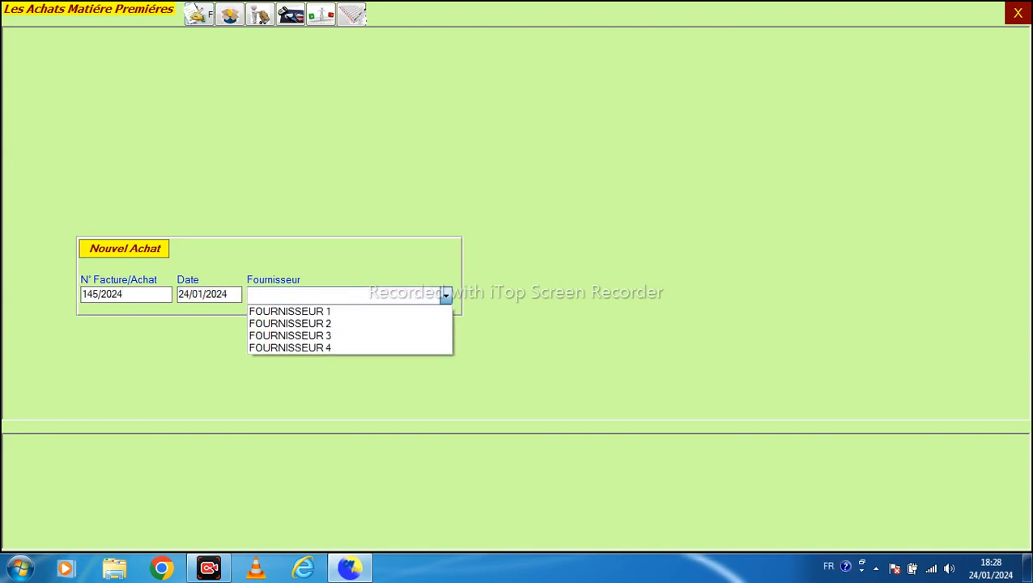
pyautogui.press('Down')
pyautogui.press('Down')
pyautogui.press('Up')
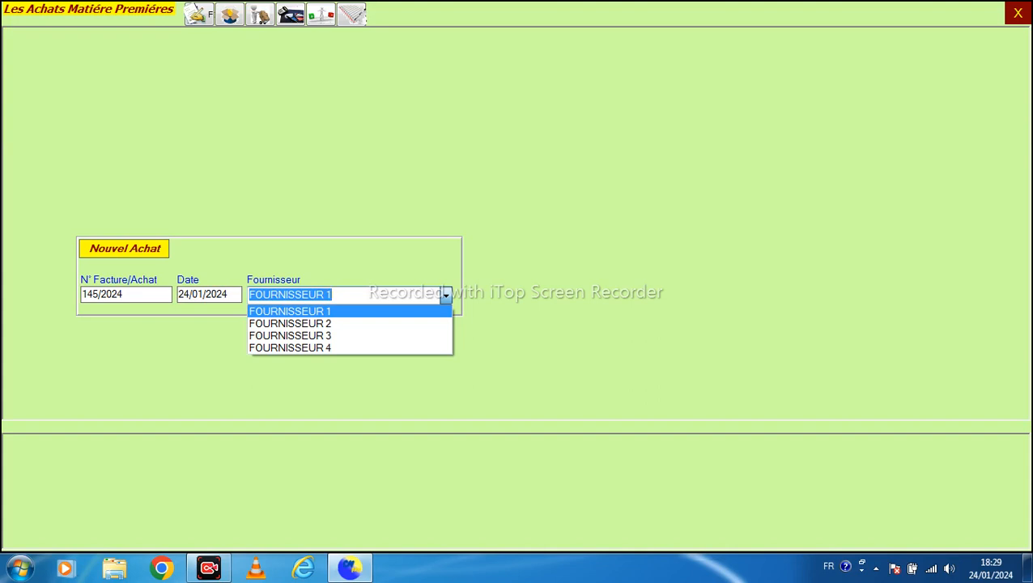
pyautogui.press('Return')
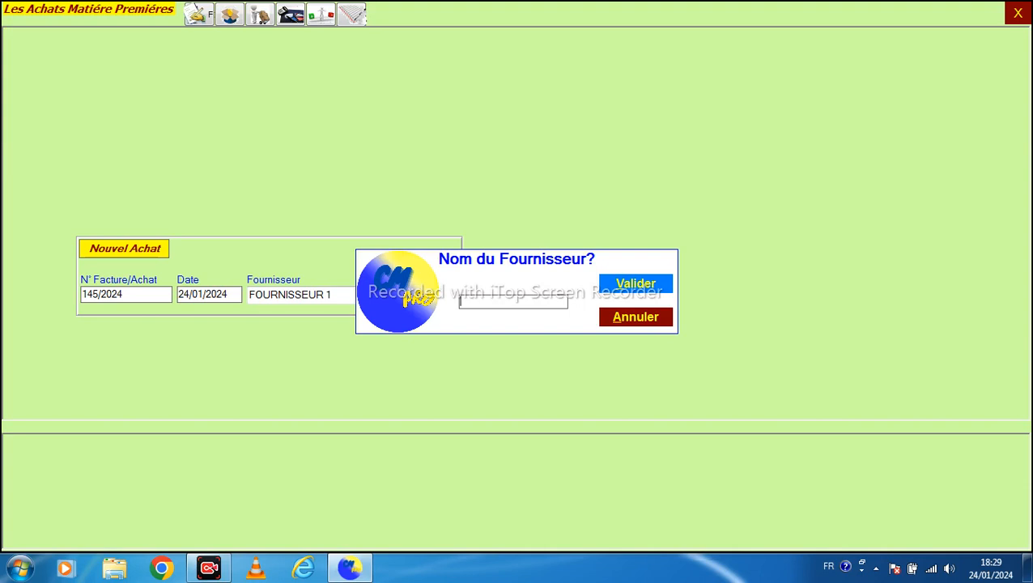
pyautogui.press('Escape')
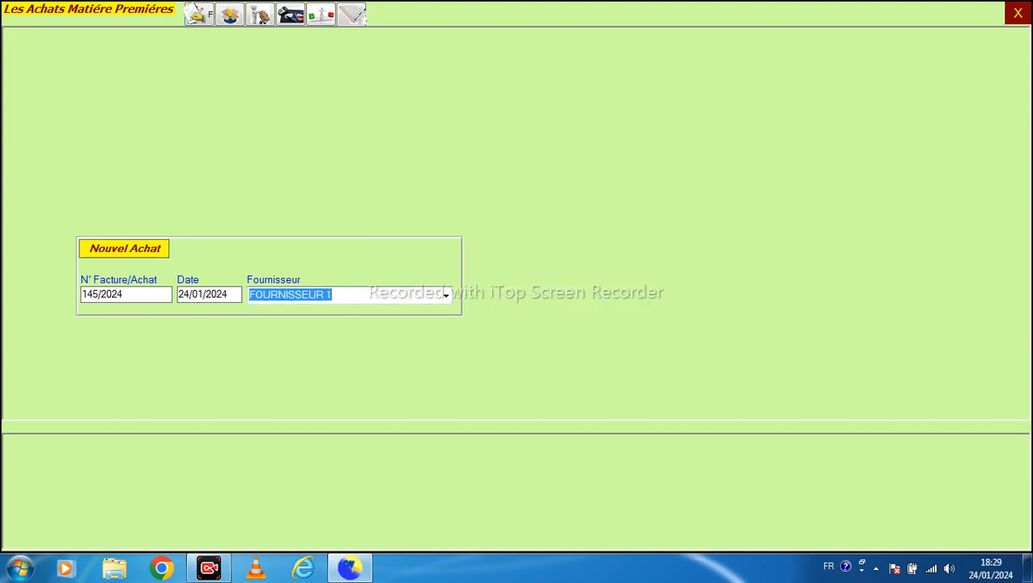
pyautogui.press('Down')
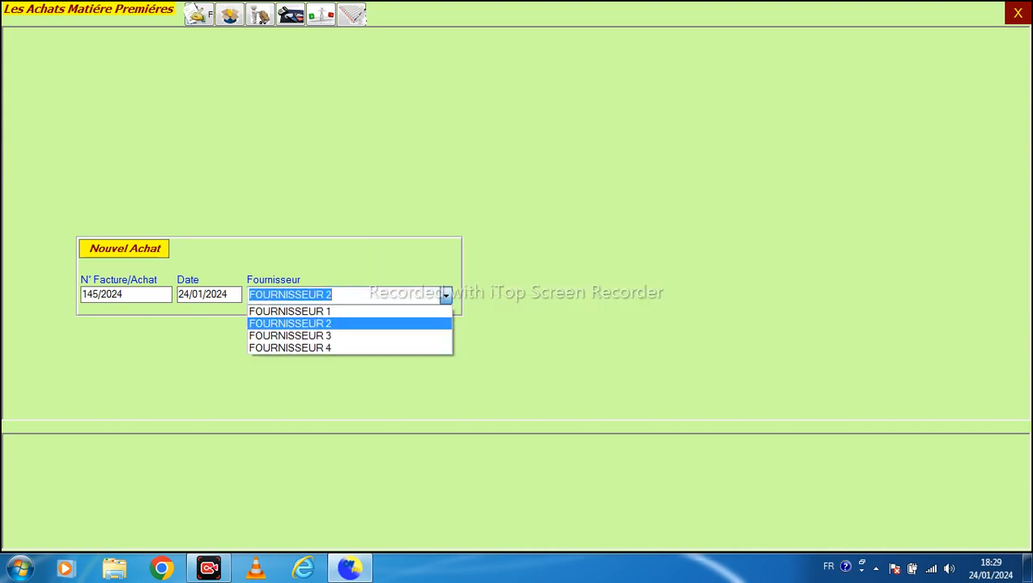
pyautogui.press('Return')
# Step: Add Gravier to the purchase invoice with quantity 500, keeping its listed price and leaving payment and VAT empty
pyautogui.press('Down')
pyautogui.press('Up')
pyautogui.press('Down')
pyautogui.press('Up')
pyautogui.press('Down')
pyautogui.press('Up')
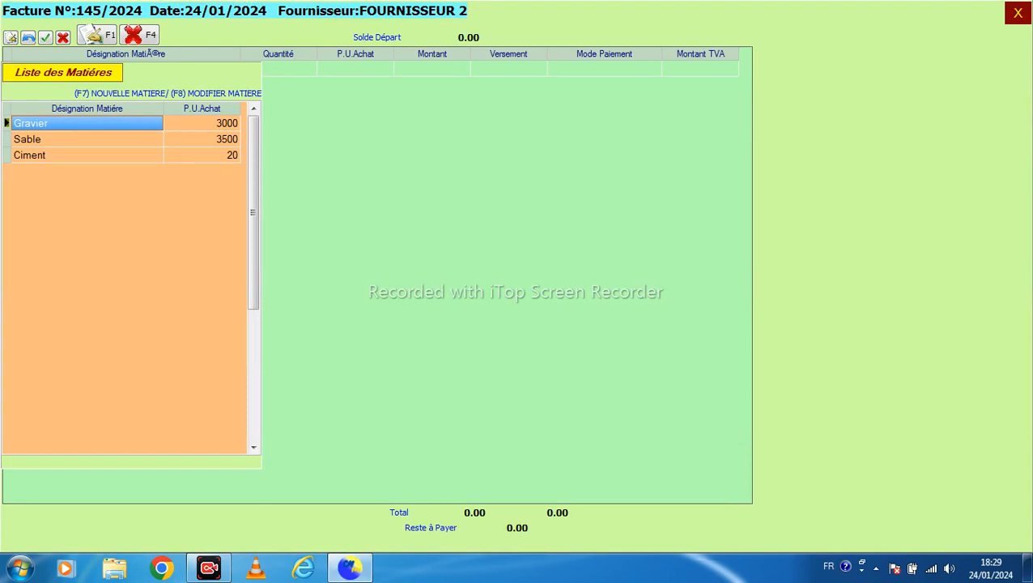
pyautogui.press('Return')
pyautogui.write('5000')
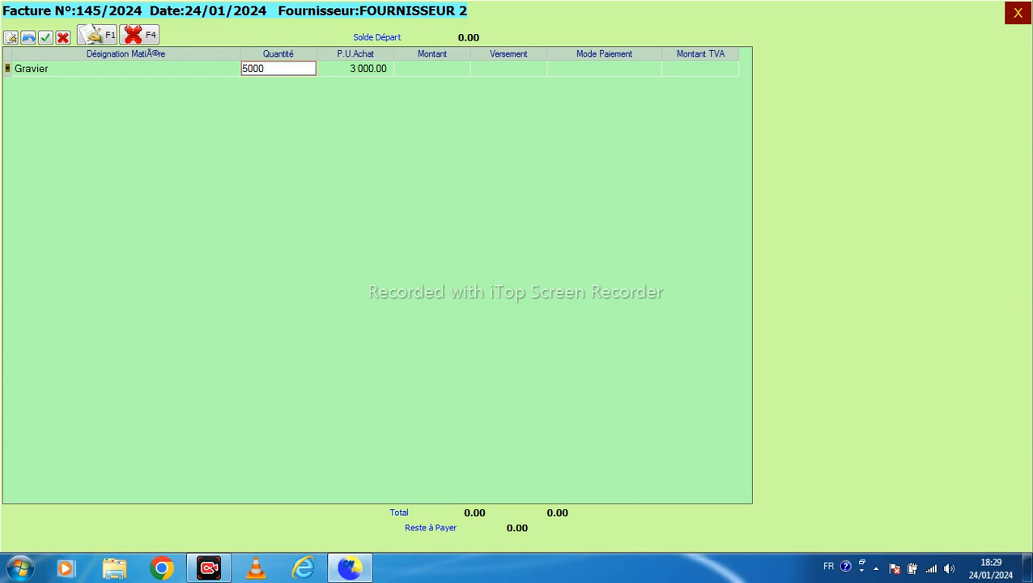
pyautogui.press('F4')
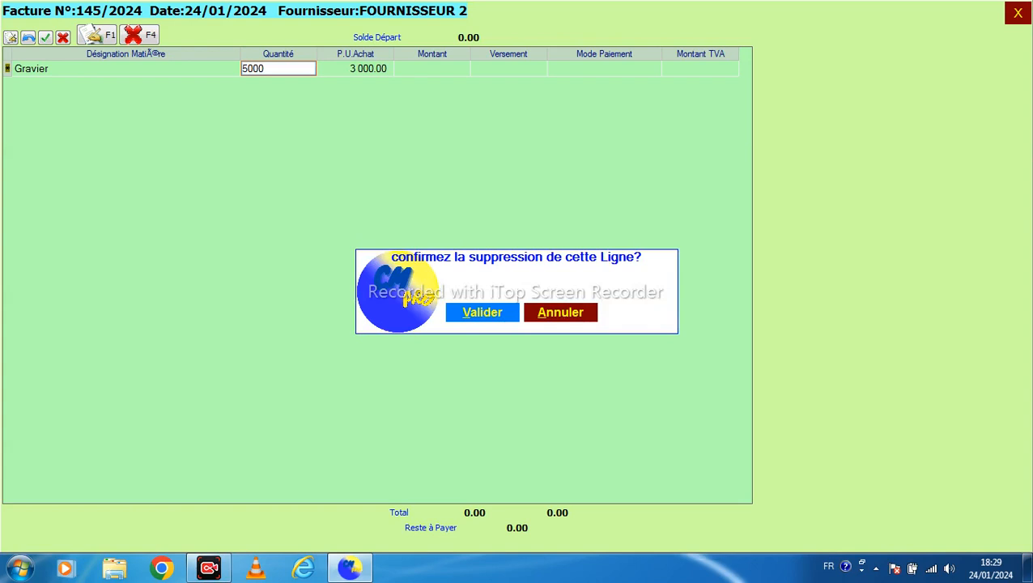
pyautogui.click(560, 313)
pyautogui.press('Return')
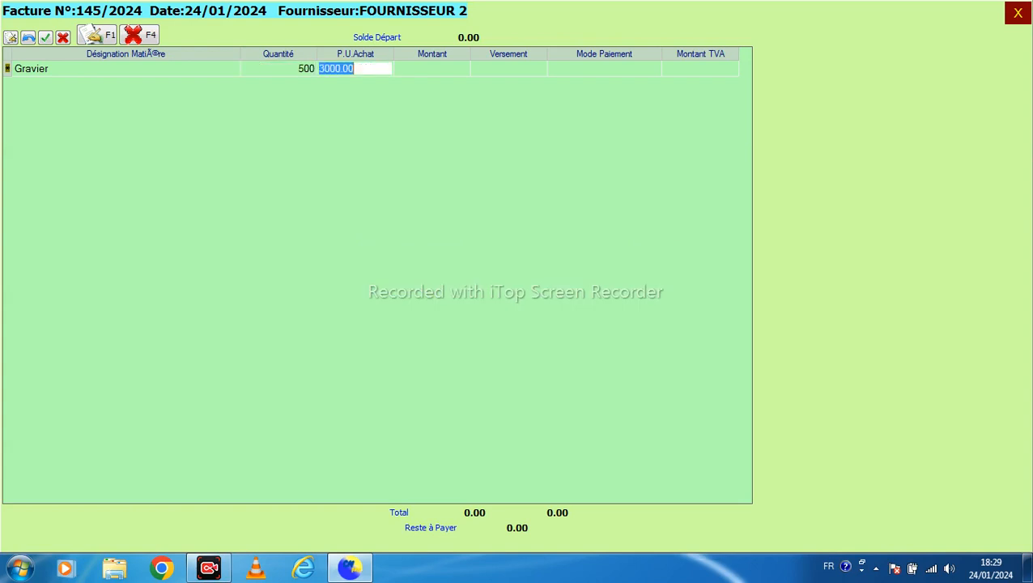
pyautogui.press('Return')
pyautogui.press('Return')
pyautogui.press('Return')
pyautogui.press('Return')
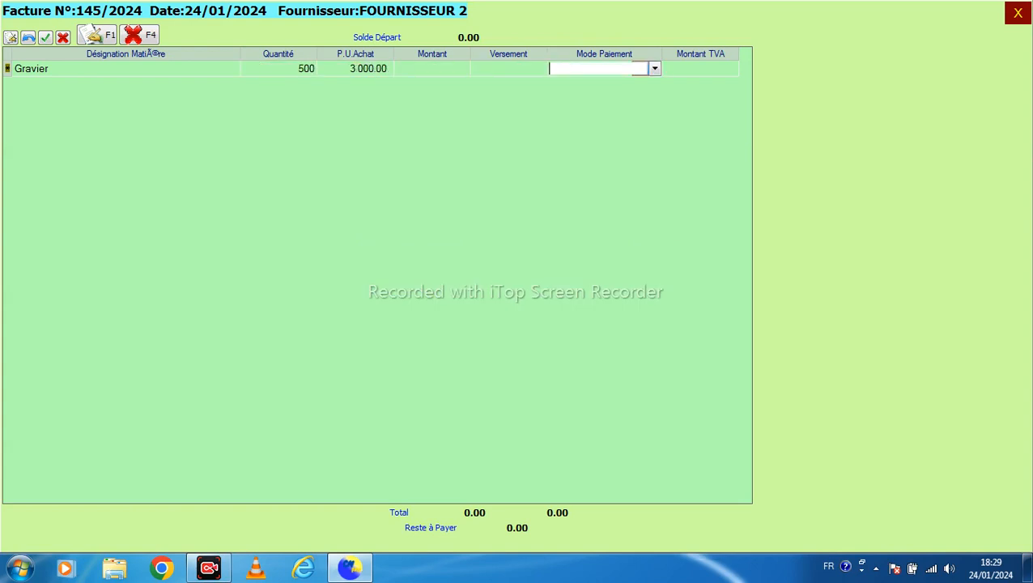
pyautogui.press('Return')
# Step: Add Sable to the purchase invoice with quantity 200, keeping its listed price and leaving payment and VAT empty
pyautogui.press('Down')
pyautogui.press('Down')
pyautogui.press('Up')
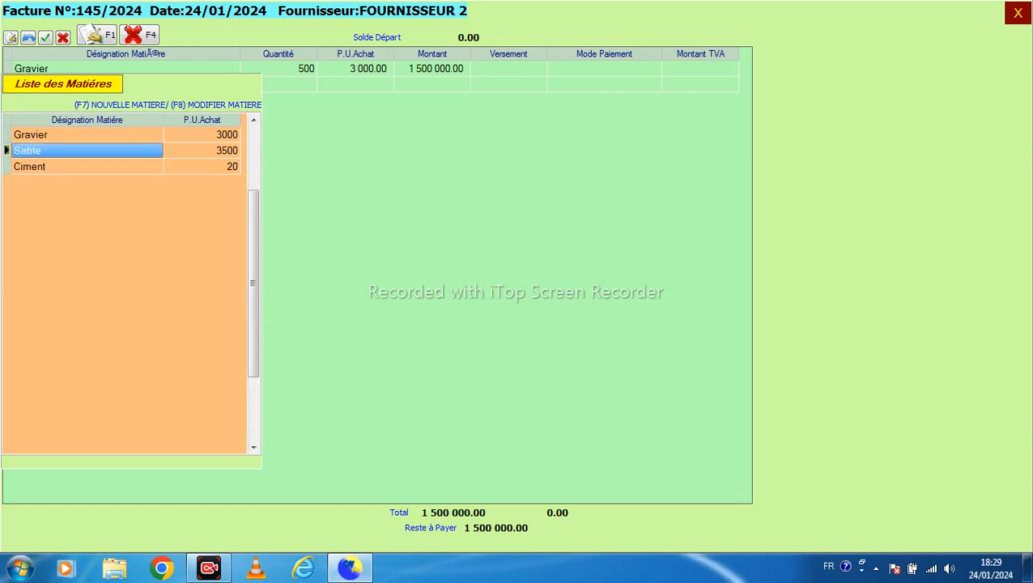
pyautogui.press('Return')
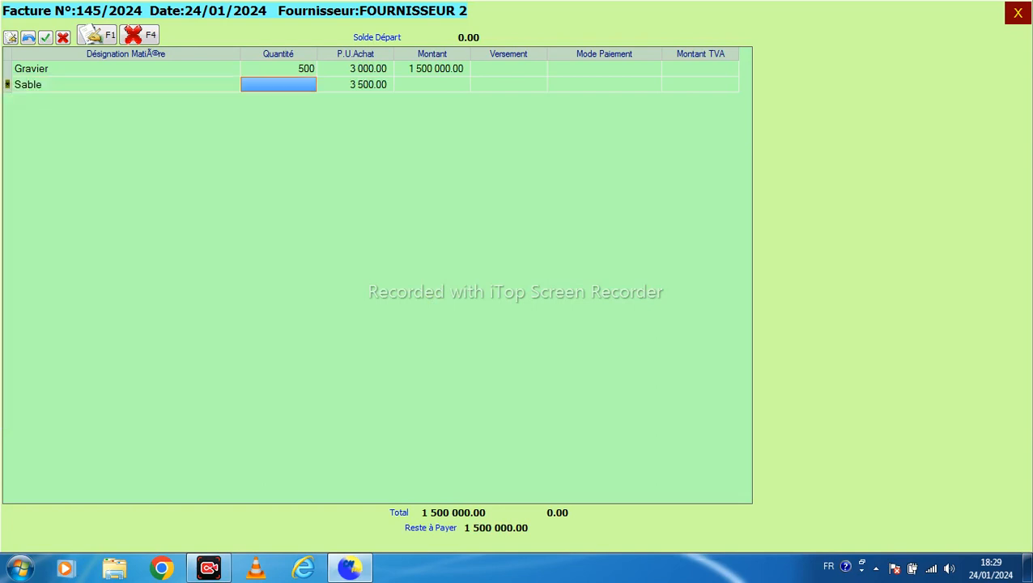
pyautogui.write('200')
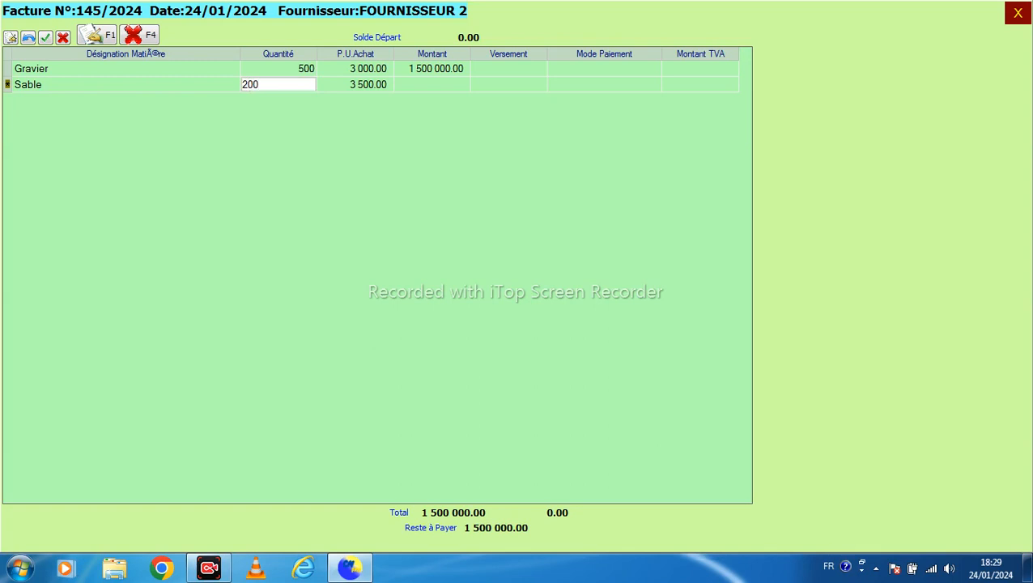
pyautogui.press('Return')
pyautogui.press('Return')
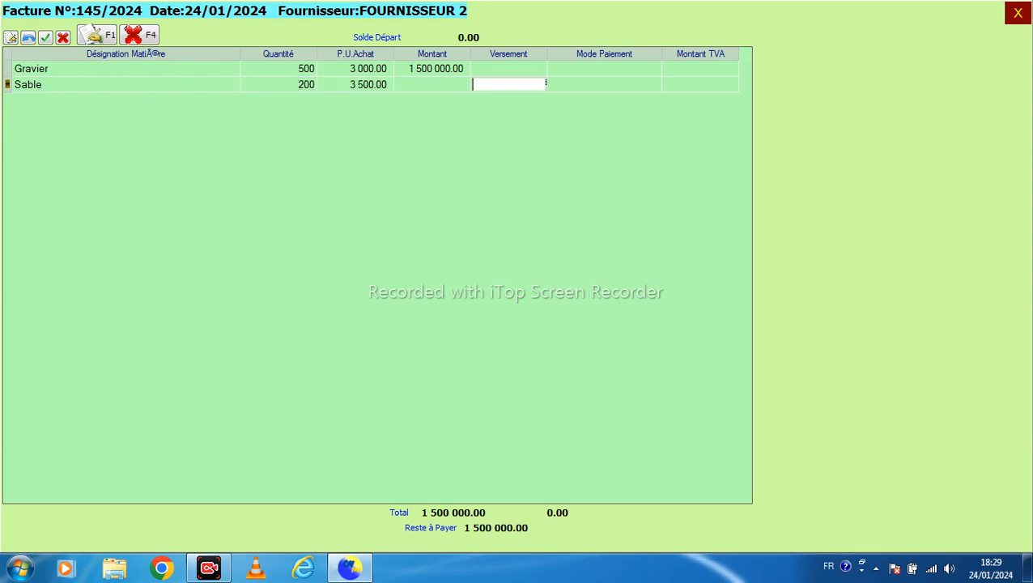
pyautogui.press('Return')
pyautogui.press('Return')
pyautogui.press('Return')
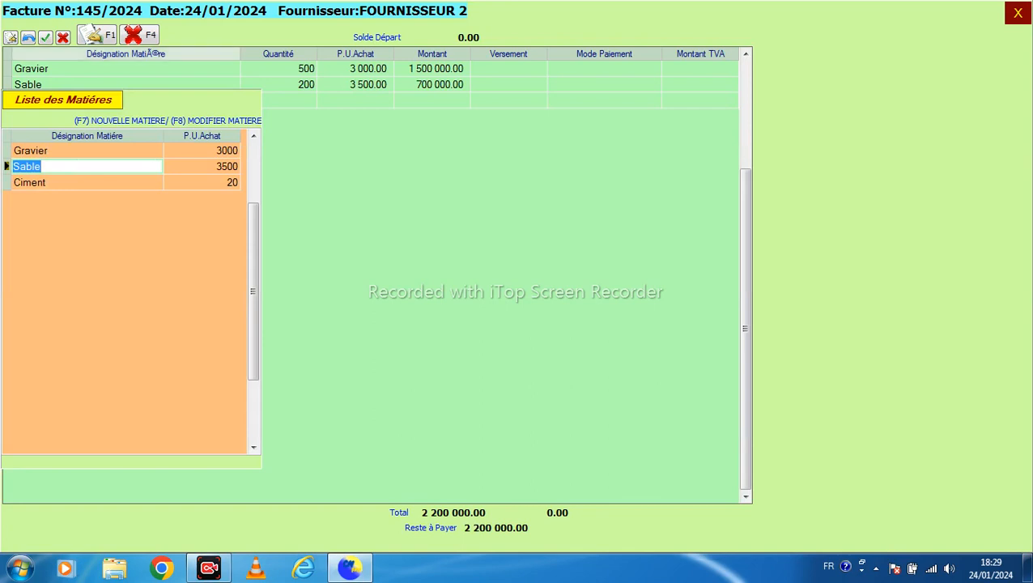
# Step: Create another raw material purchase, entering its invoice number and choosing FOURNISSEUR 3 as the supplier
pyautogui.click(92, 35)
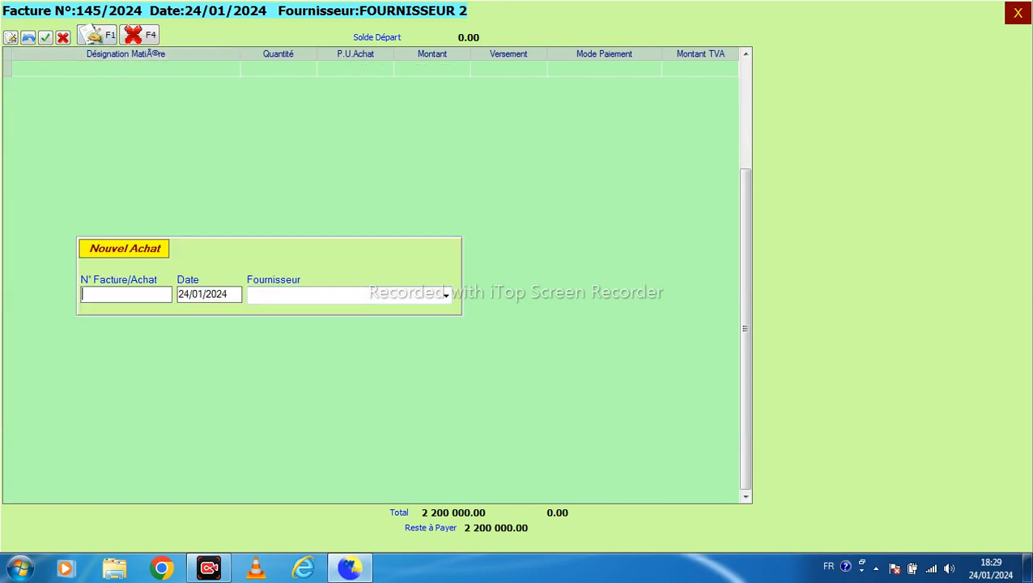
pyautogui.write('544545')
pyautogui.press('Return')
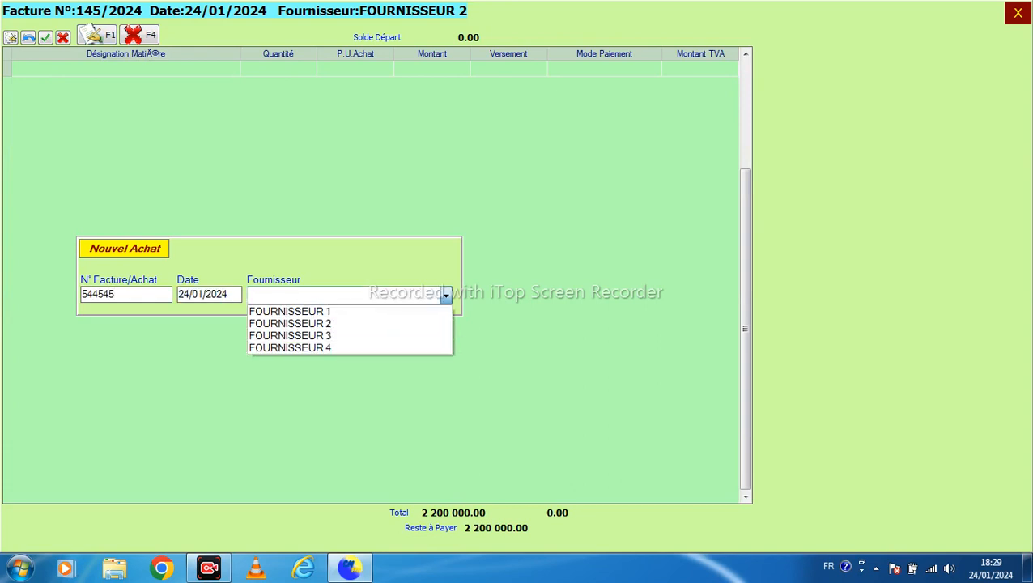
pyautogui.press('Down')
pyautogui.press('Down')
pyautogui.press('Down')
pyautogui.press('Return')
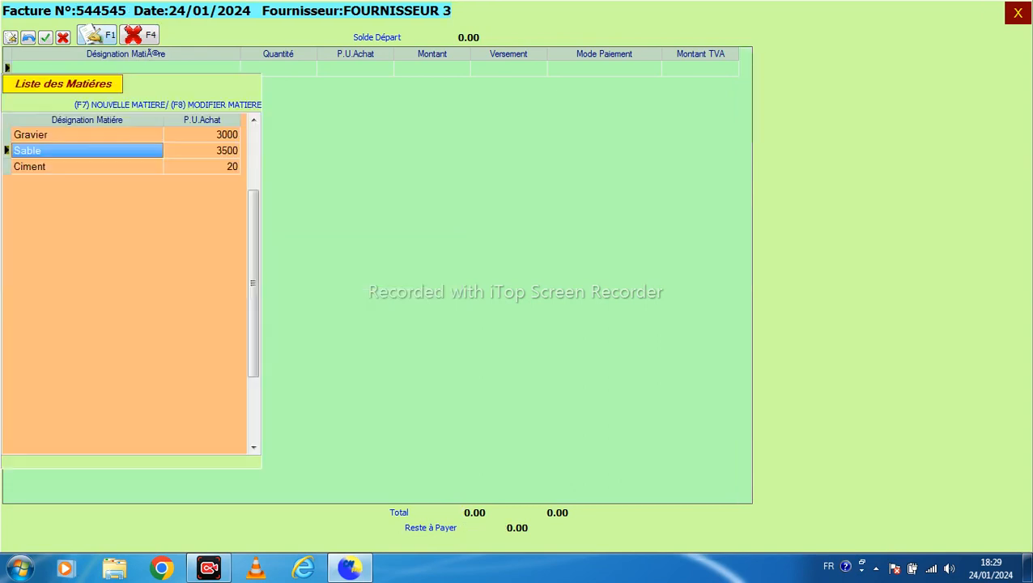
# Step: Add Ciment to the FOURNISSEUR 3 invoice with quantity 50000, keeping its listed price and leaving payment and VAT empty
pyautogui.press('Down')
pyautogui.press('Return')
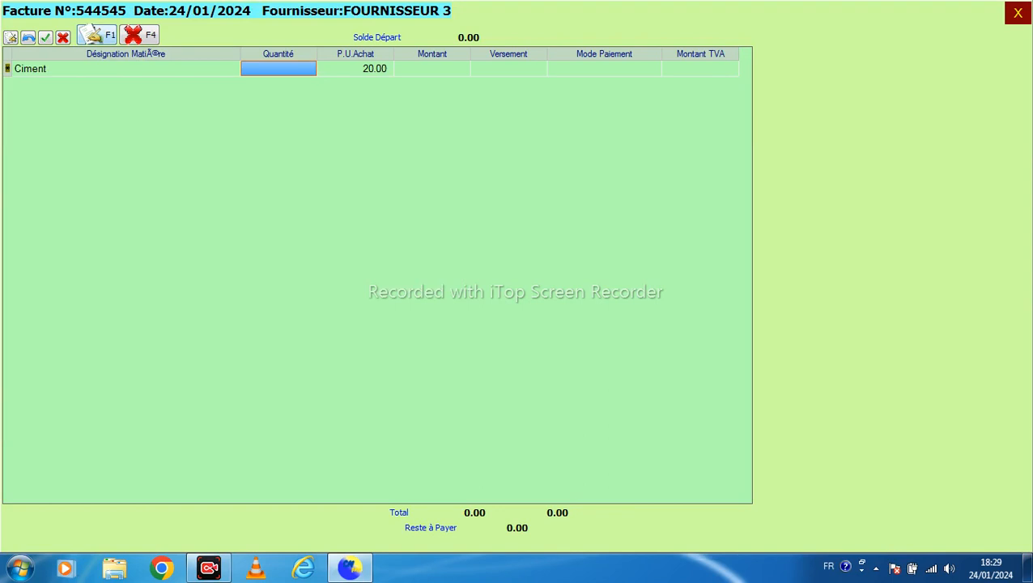
pyautogui.write('50000')
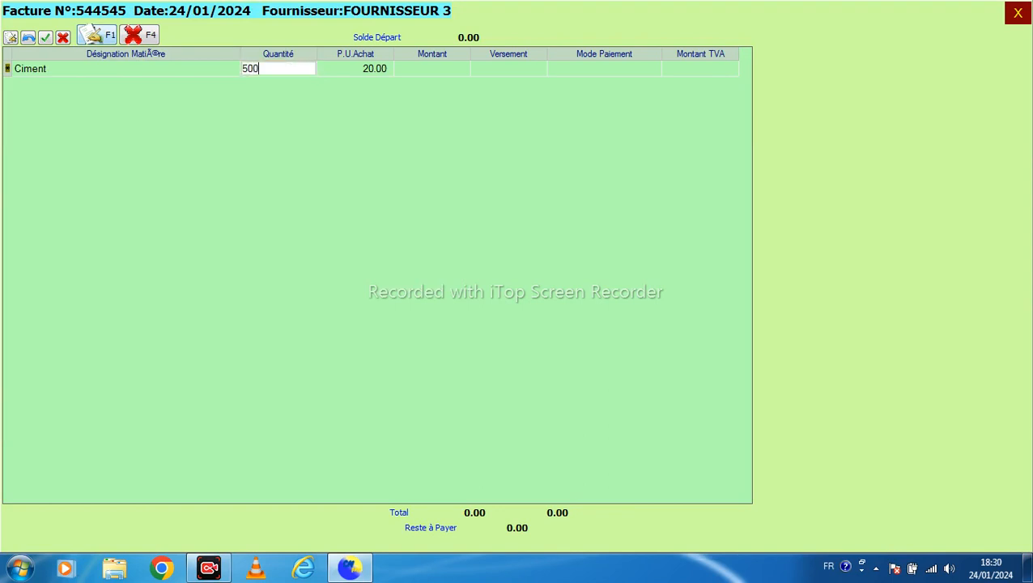
pyautogui.press('Return')
pyautogui.press('Return')
pyautogui.press('Return')
pyautogui.press('Return')
pyautogui.press('Return')
pyautogui.press('Return')
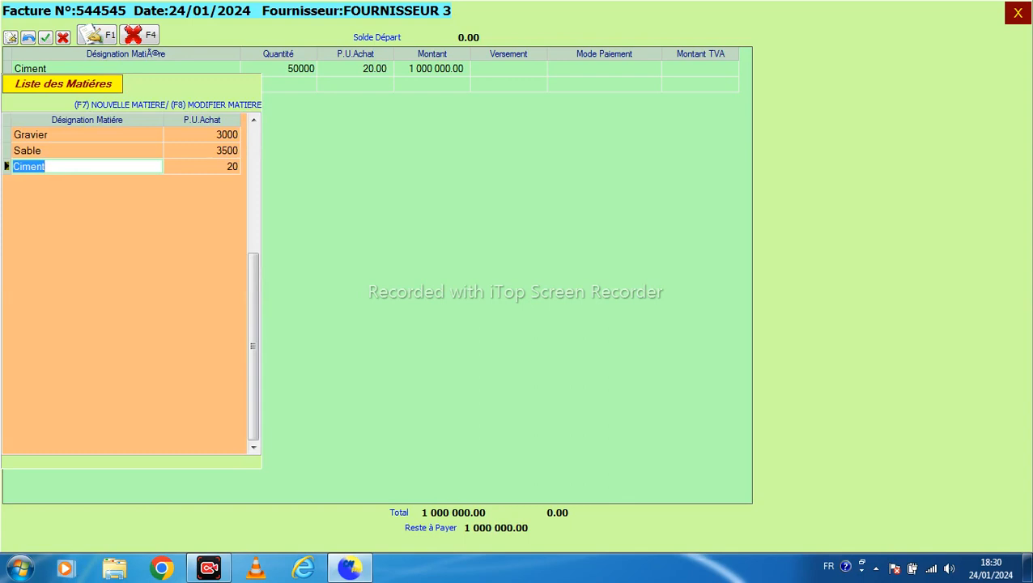
# Step: Discard the empty line below Ciment and close the purchase invoice
pyautogui.press('Escape')
pyautogui.press('Left')
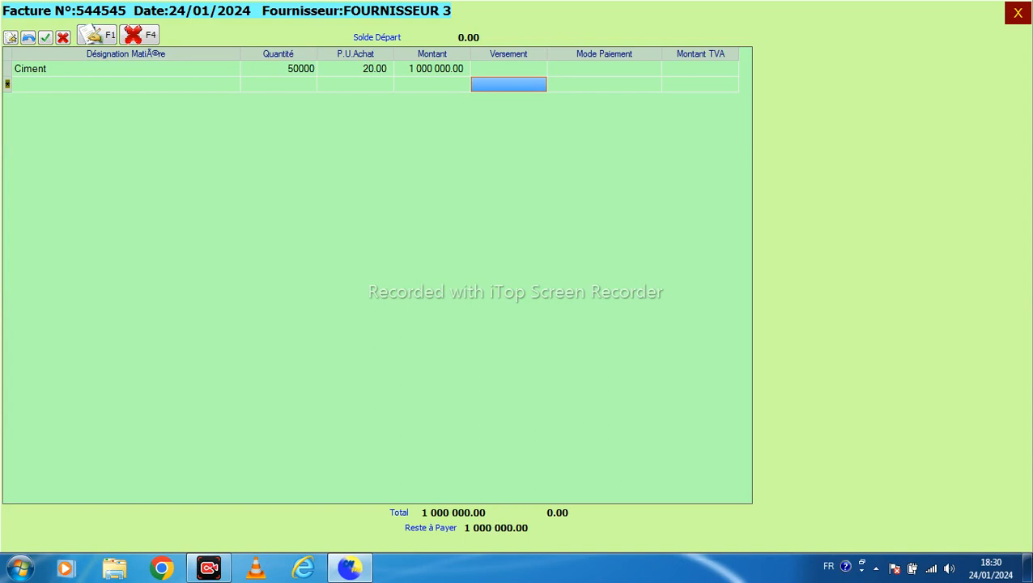
pyautogui.press('Right')
pyautogui.press('Right')
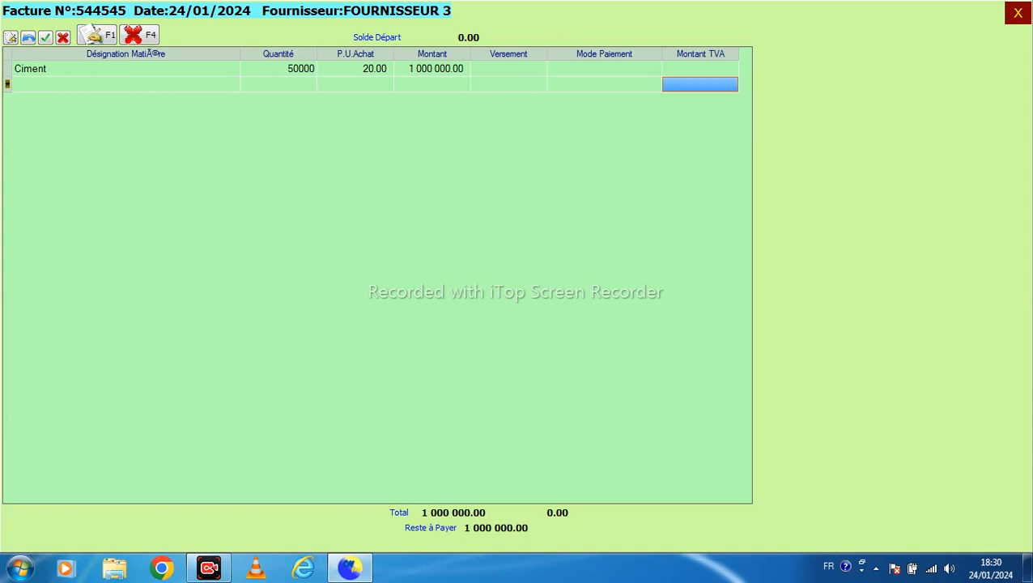
pyautogui.press('Left')
pyautogui.press('Left')
pyautogui.press('Left')
pyautogui.press('Up')
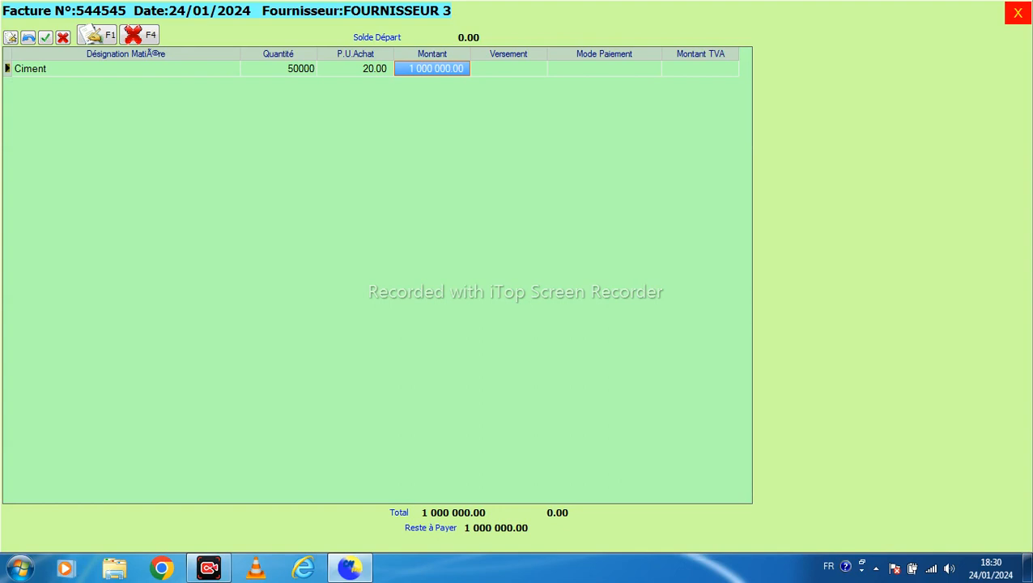
pyautogui.click(1018, 13)
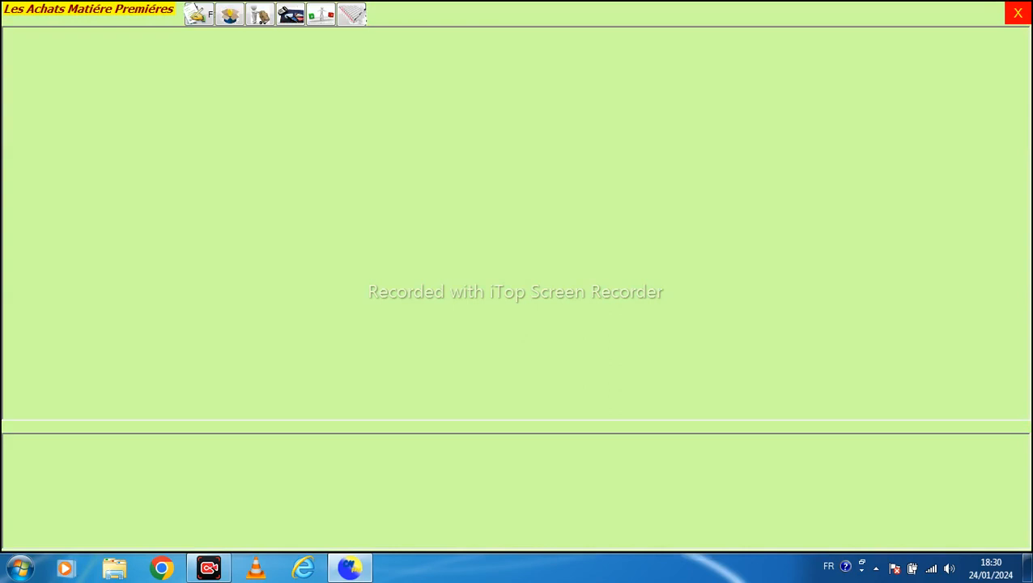
# Step: Reopen the raw material purchases, review the January 2024 invoices and preview the raw material stock report
pyautogui.click(1018, 13)
pyautogui.click(196, 203)
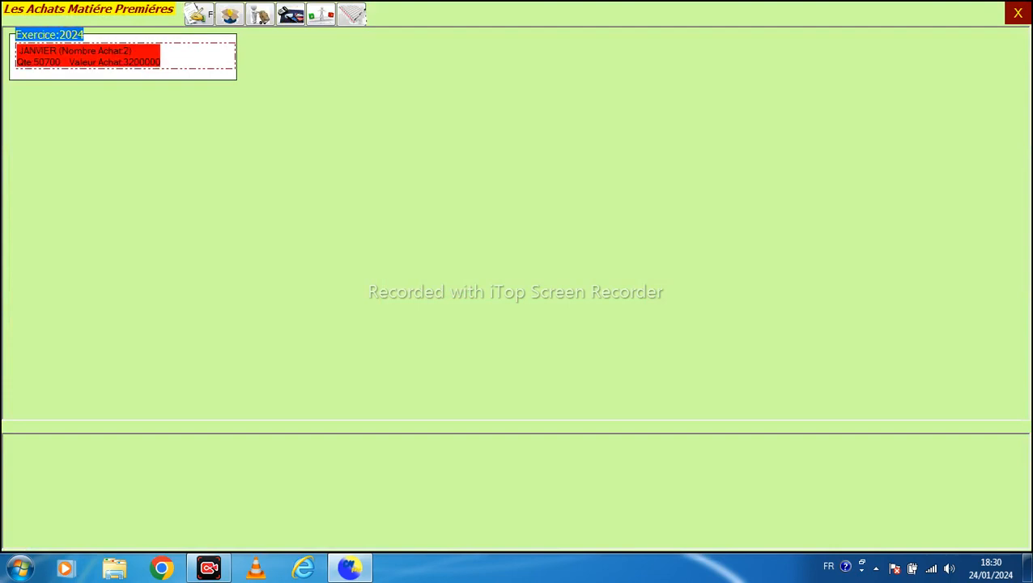
pyautogui.click(88, 56)
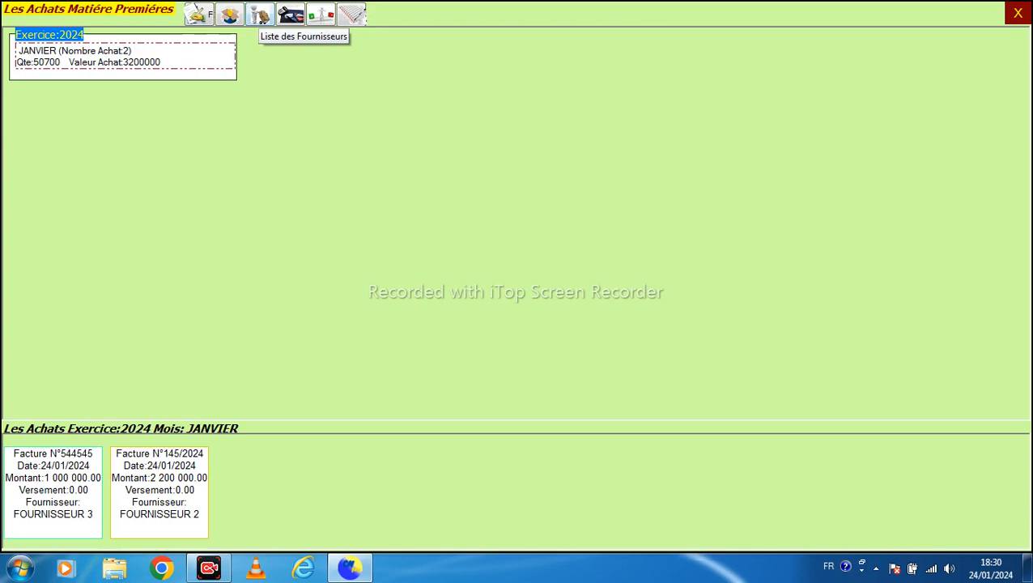
pyautogui.click(321, 15)
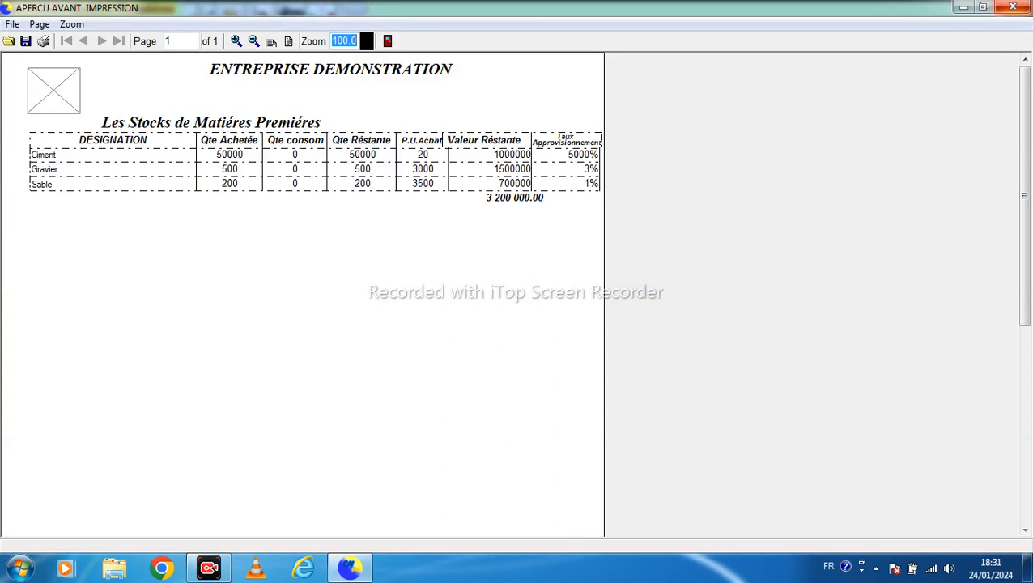
pyautogui.click(1013, 6)
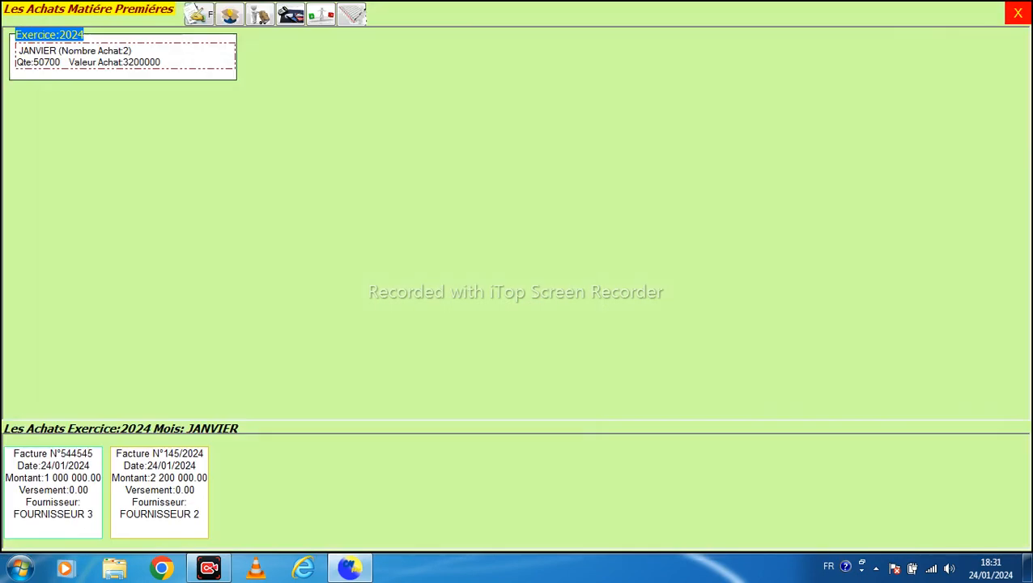
# Step: Leave the raw material purchases and open the Production module
pyautogui.click(1018, 13)
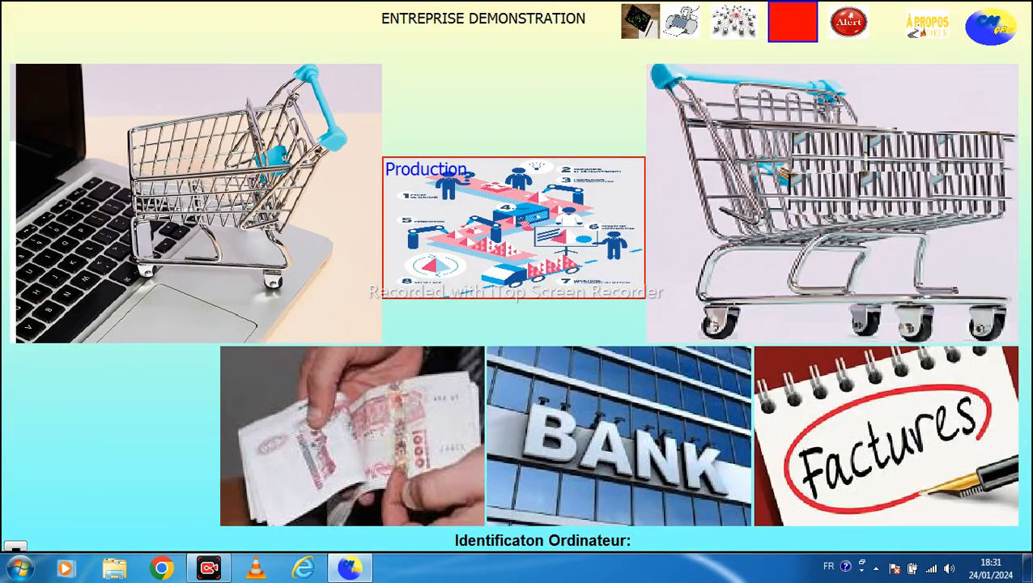
pyautogui.click(514, 228)
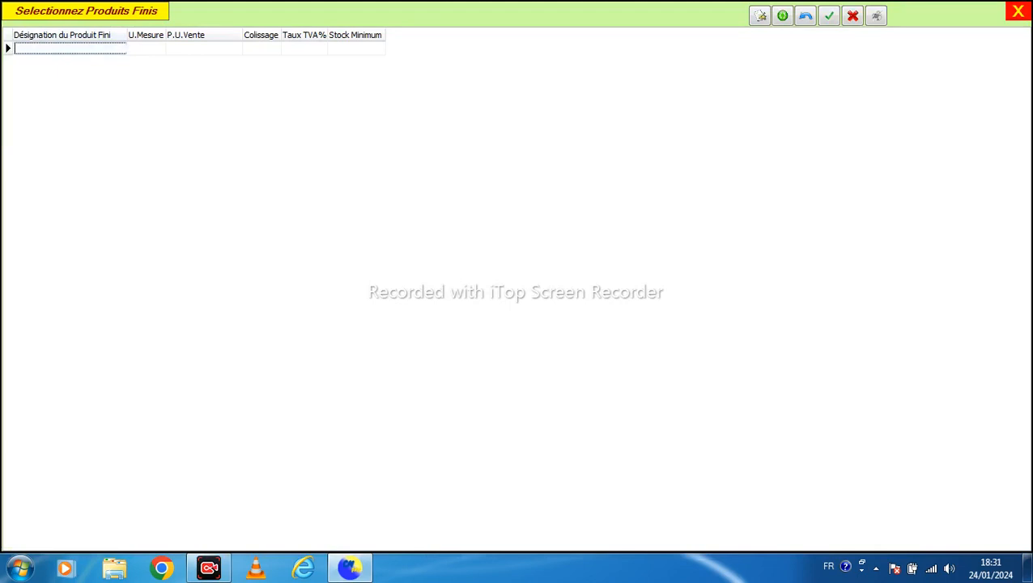
pyautogui.doubleClick(70, 49)
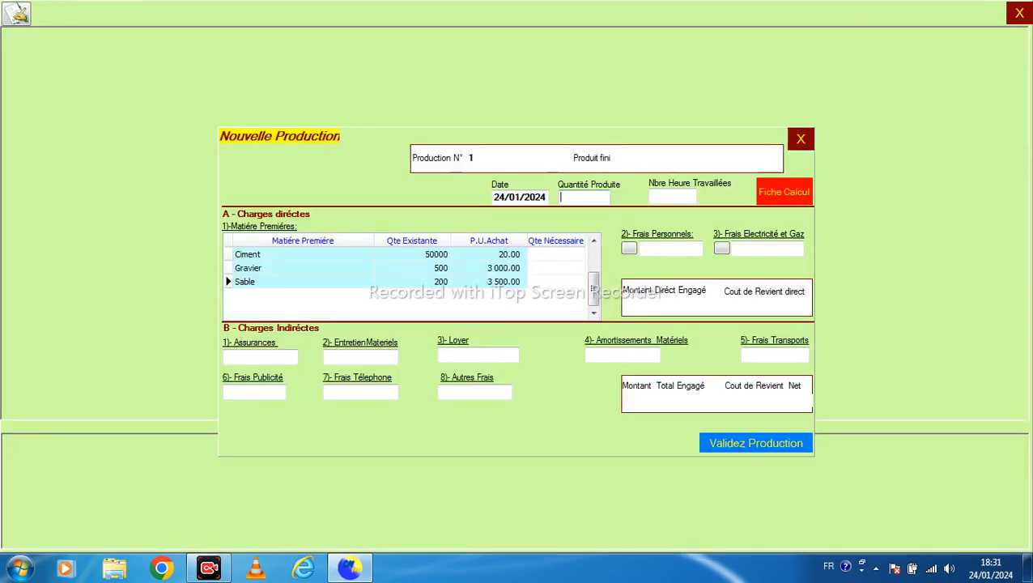
pyautogui.click(800, 139)
pyautogui.press('Return')
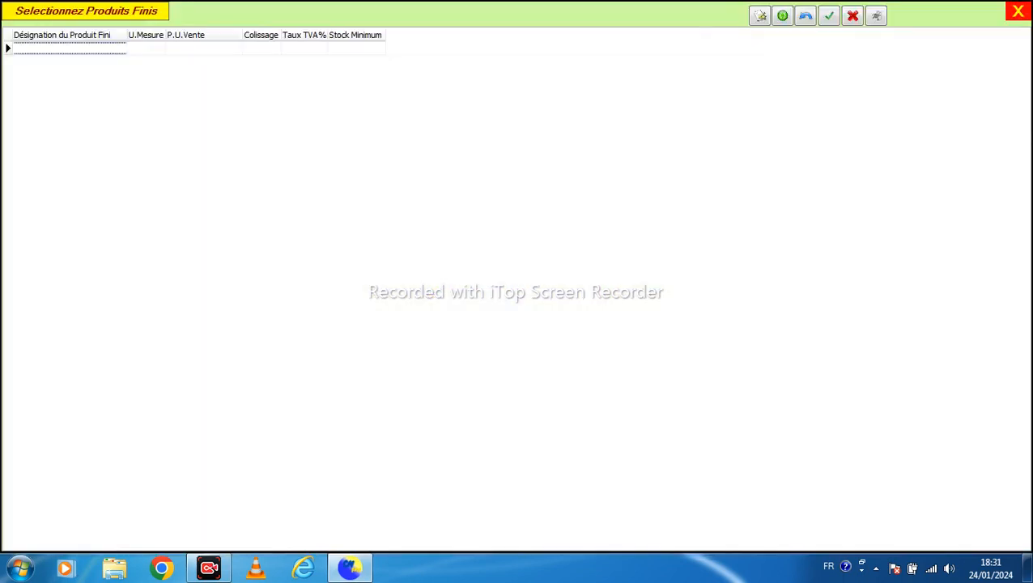
# Step: Add the finished product Parpaings 15 with unit U and sale price 30, leaving the remaining fields empty, and start its production entry
pyautogui.click(759, 16)
pyautogui.write('Parpaings 15')
pyautogui.press('Tab')
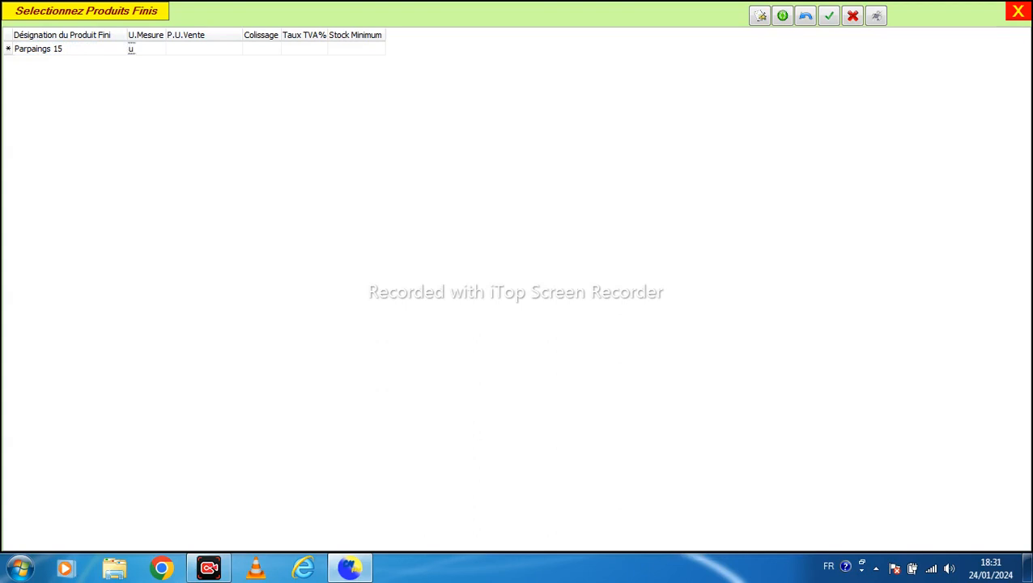
pyautogui.write('U')
pyautogui.press('Tab')
pyautogui.write('30')
pyautogui.press('Tab')
pyautogui.press('Tab')
pyautogui.press('Tab')
pyautogui.press('Tab')
pyautogui.press('Return')
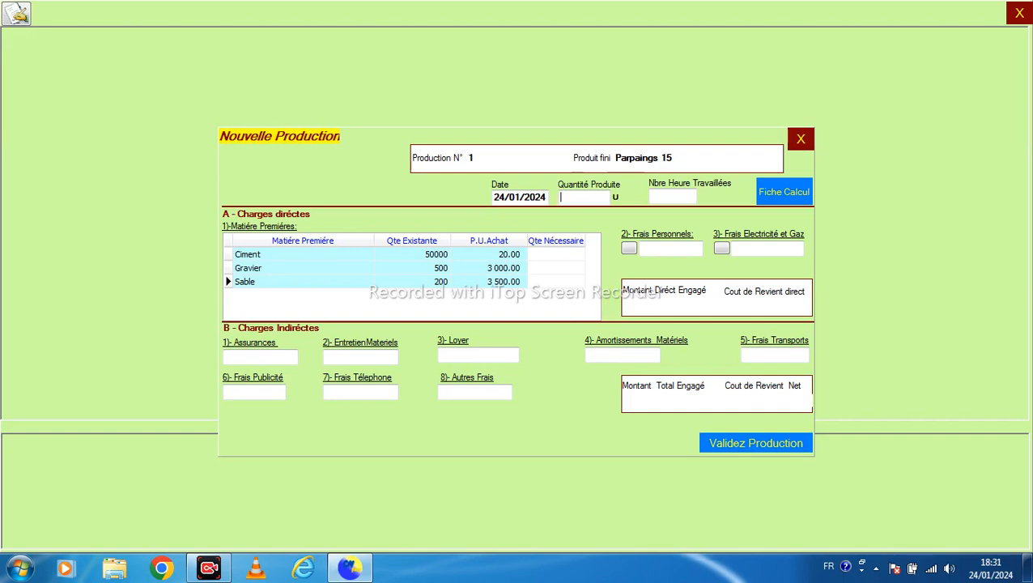
# Step: Set the produced quantity to 500 and open the calculation sheet for Parpaings 15
pyautogui.write('500')
pyautogui.click(555, 254)
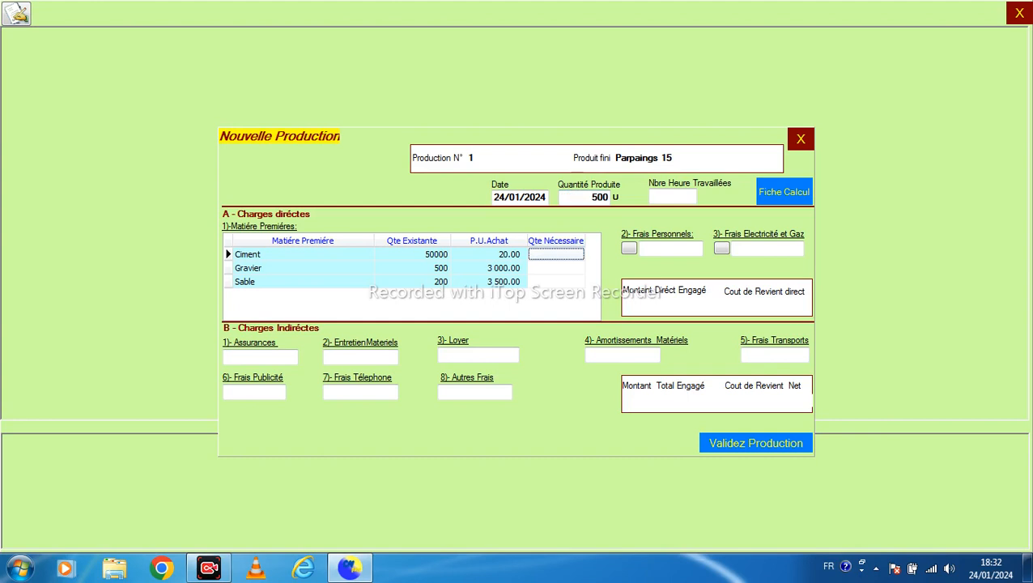
pyautogui.click(784, 192)
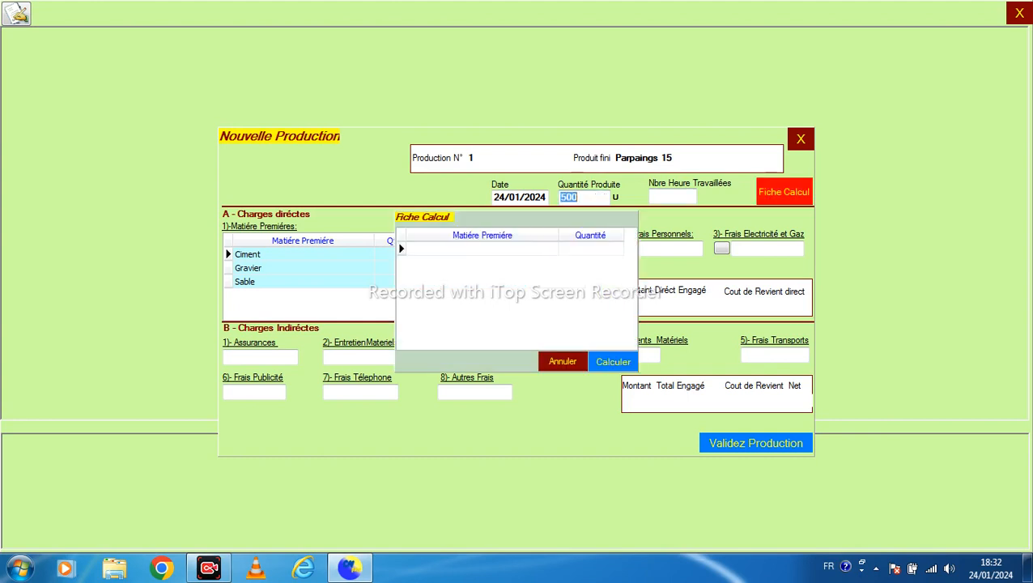
# Step: Add Gravier as the first raw material in the calculation sheet with a quantity of 0.05
pyautogui.click(534, 248)
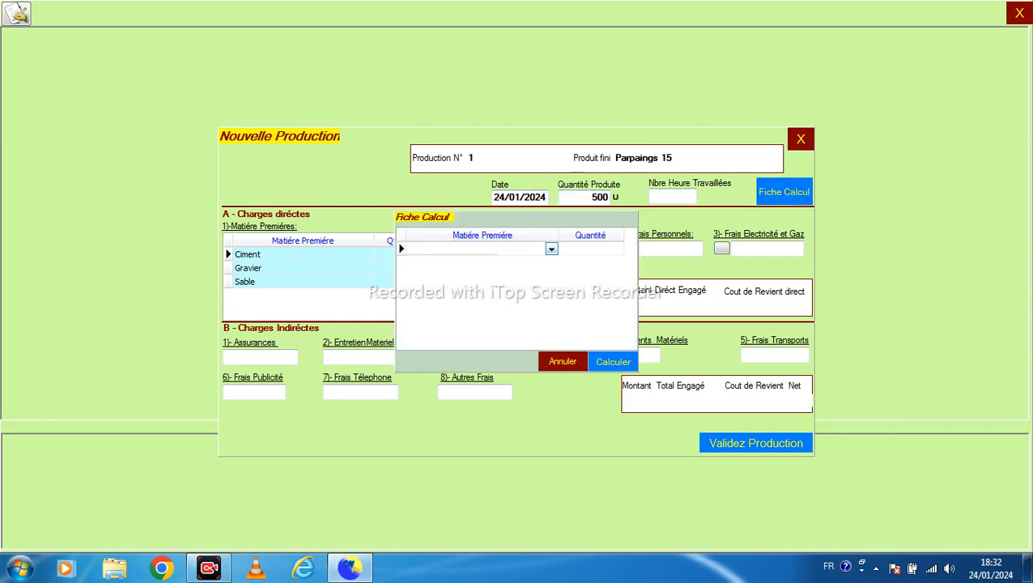
pyautogui.click(552, 249)
pyautogui.click(422, 261)
pyautogui.click(591, 249)
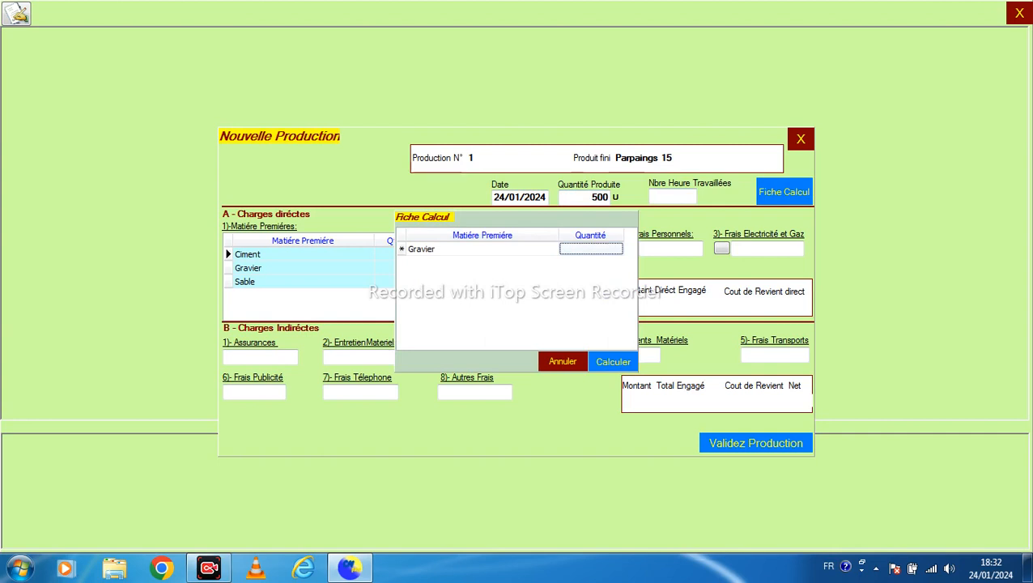
pyautogui.click(591, 250)
pyautogui.write('1.5')
pyautogui.press('Return')
pyautogui.press('Return')
pyautogui.write('0.05')
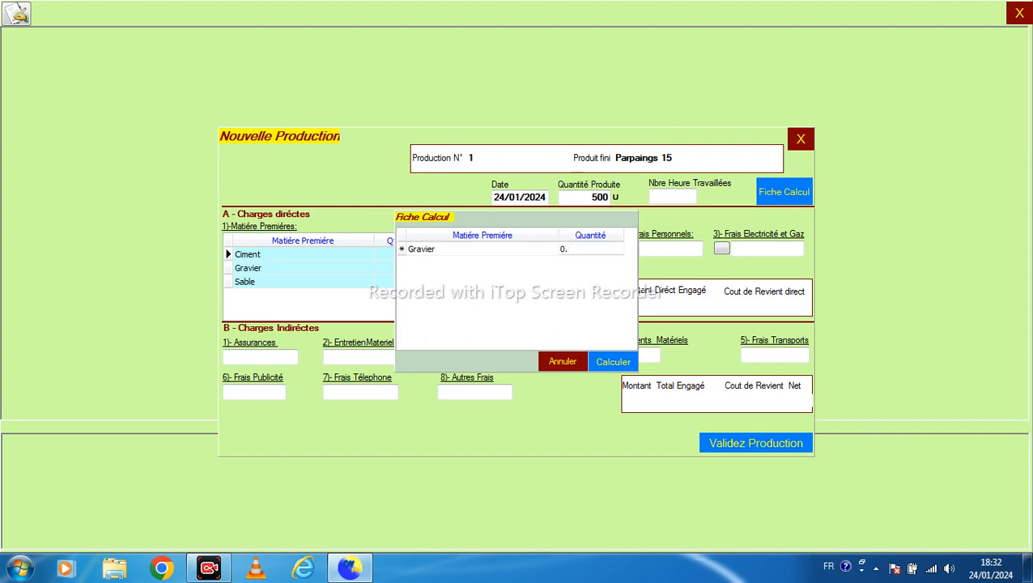
pyautogui.press('Return')
pyautogui.press('Return')
# Step: Add Sable on the second line of the calculation sheet with a quantity of 0.05
pyautogui.press('Down')
pyautogui.press('Left')
pyautogui.click(518, 263)
pyautogui.click(551, 263)
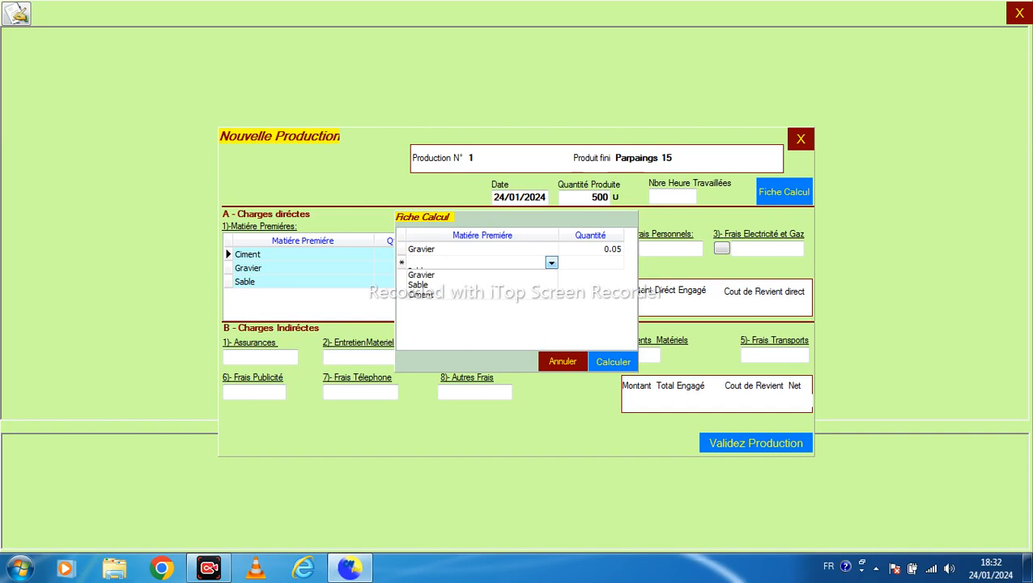
pyautogui.click(418, 285)
pyautogui.press('Tab')
pyautogui.write('0.05')
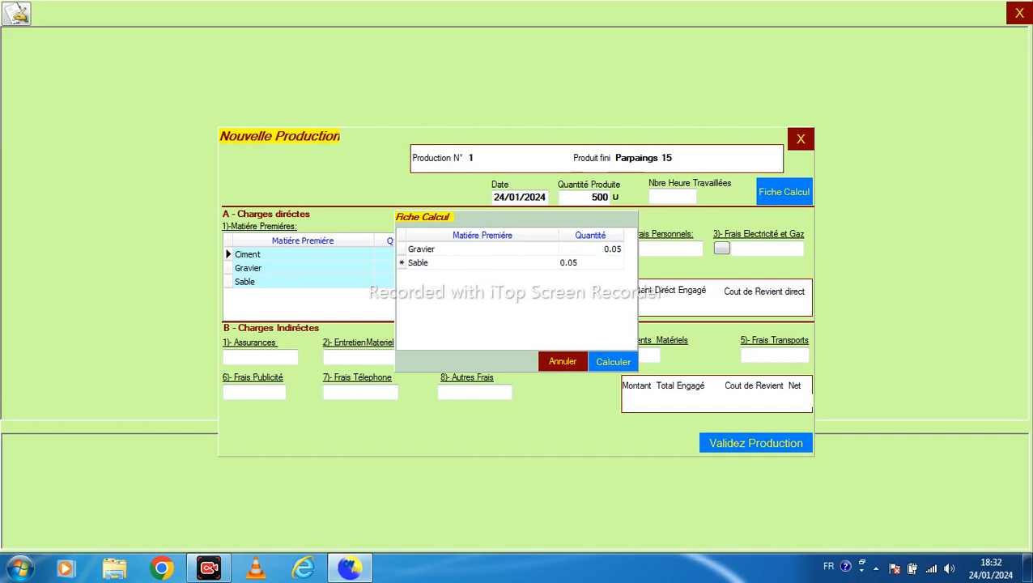
# Step: Add Ciment to the calculation sheet with a quantity of 0.102 and calculate the required raw material quantities
pyautogui.press('Tab')
pyautogui.click(518, 276)
pyautogui.click(551, 277)
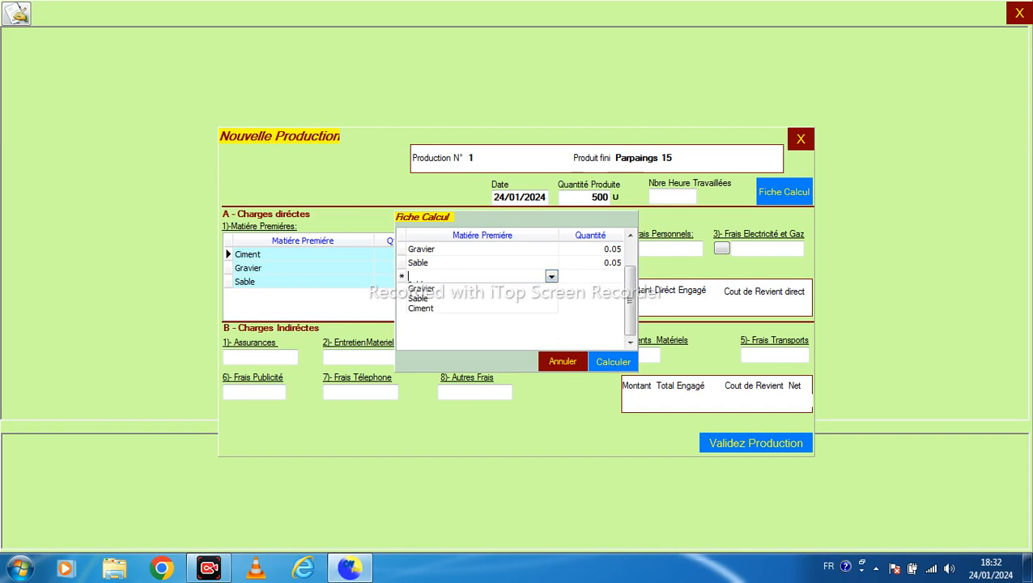
pyautogui.click(421, 309)
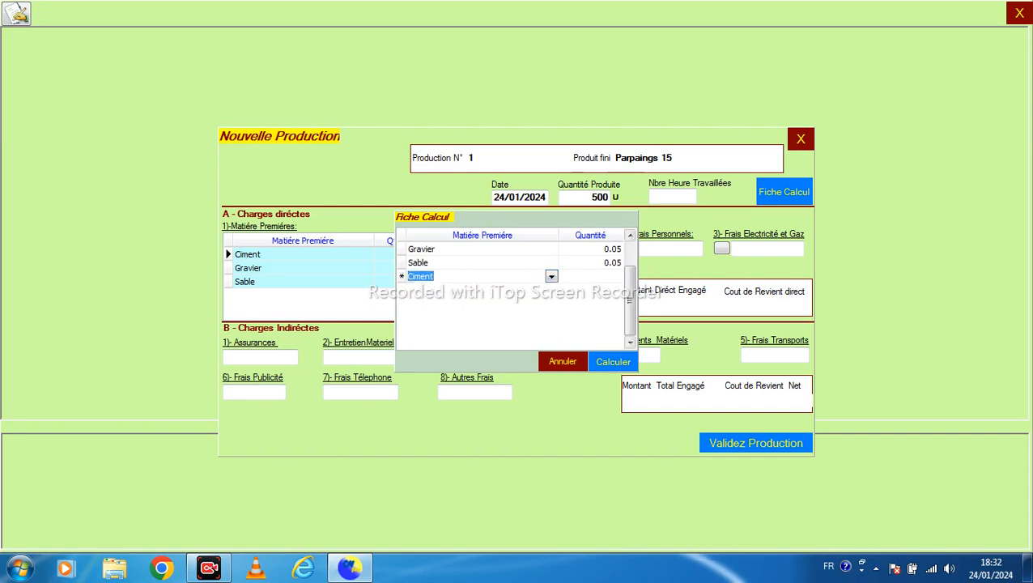
pyautogui.press('Tab')
pyautogui.write('0.102')
pyautogui.press('Return')
pyautogui.press('Up')
pyautogui.press('Down')
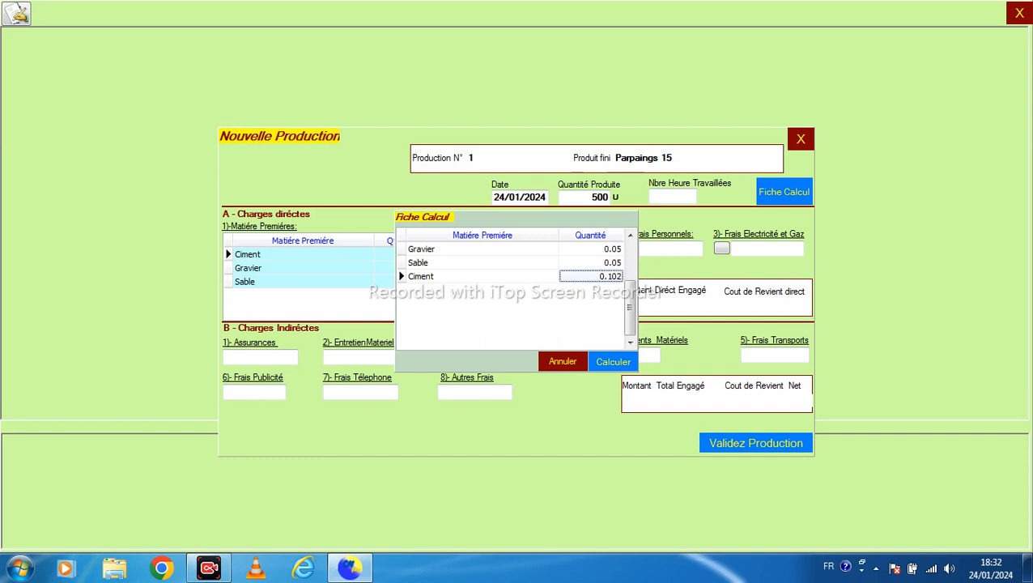
pyautogui.click(613, 361)
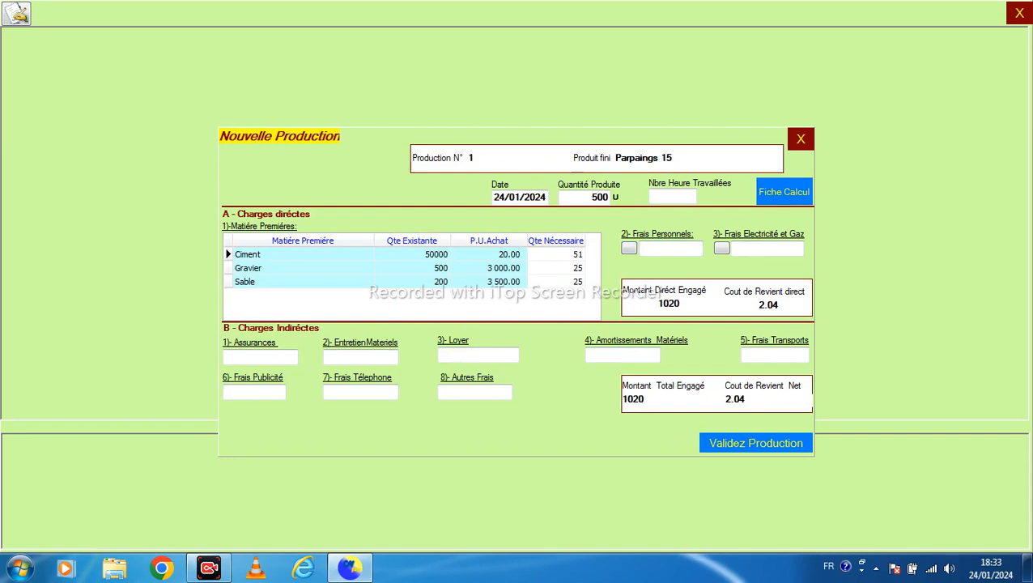
# Step: Try to recalculate the production with 0.5 for Gravier, 0.5 for Sable and 0.3 for Ciment
pyautogui.click(784, 192)
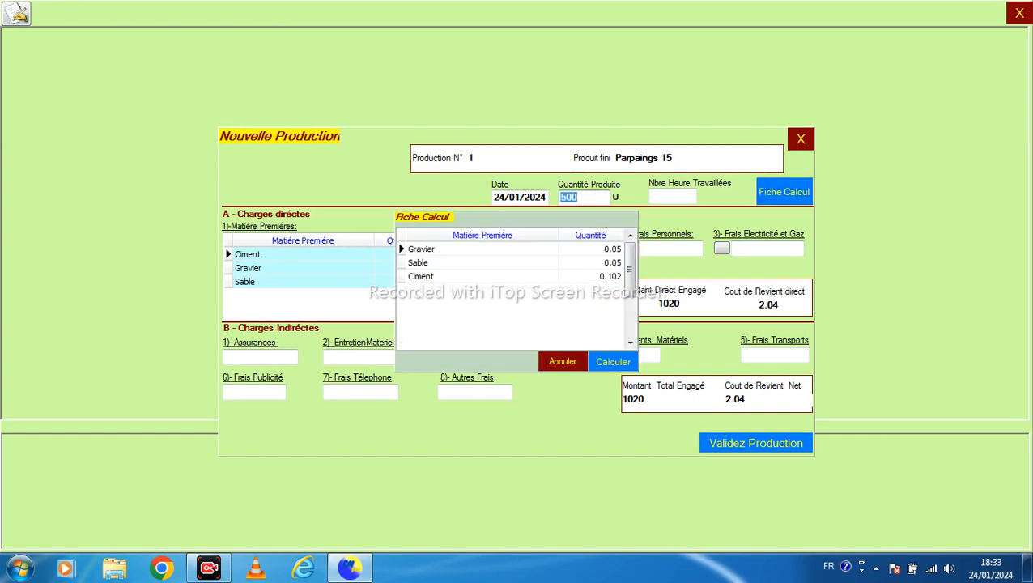
pyautogui.click(569, 249)
pyautogui.write('0.5')
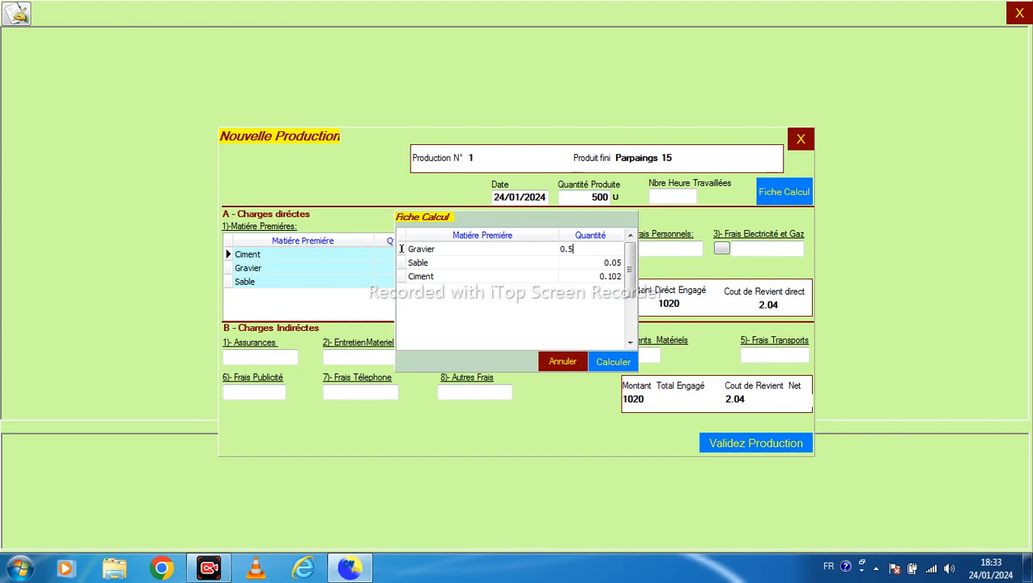
pyautogui.press('Return')
pyautogui.write('0.5')
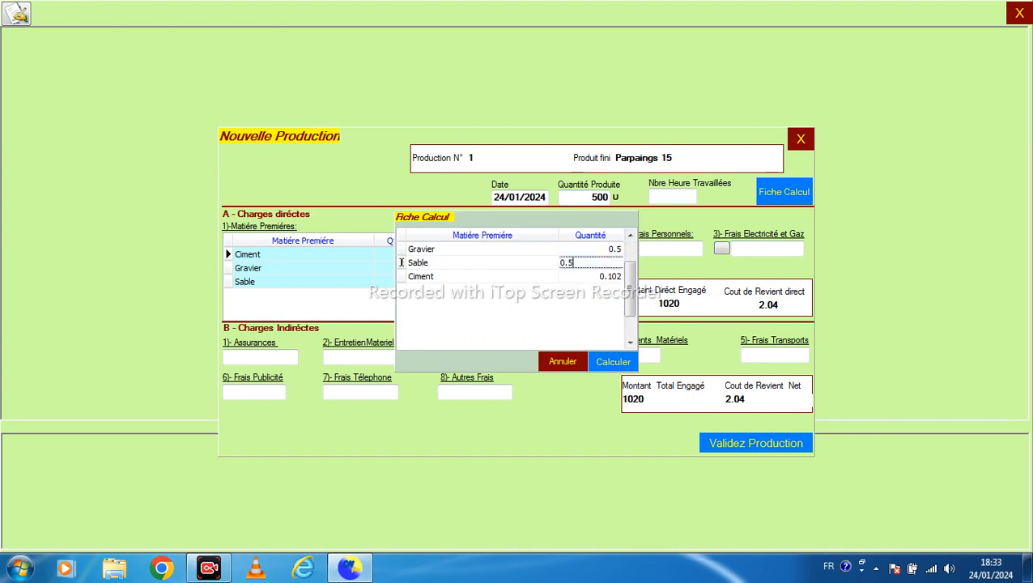
pyautogui.press('Return')
pyautogui.write('.')
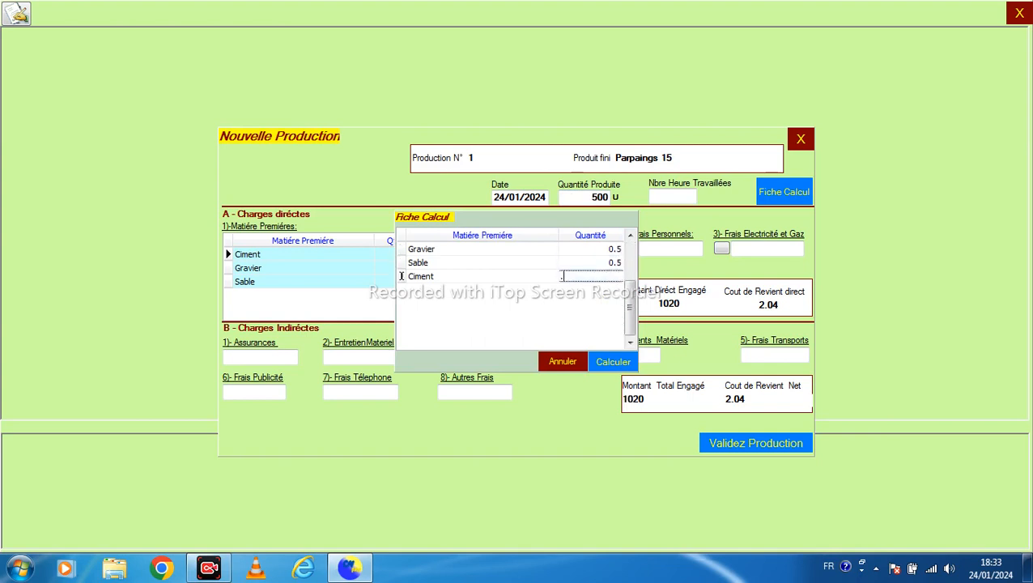
pyautogui.write('3')
pyautogui.press('Up')
pyautogui.click(613, 361)
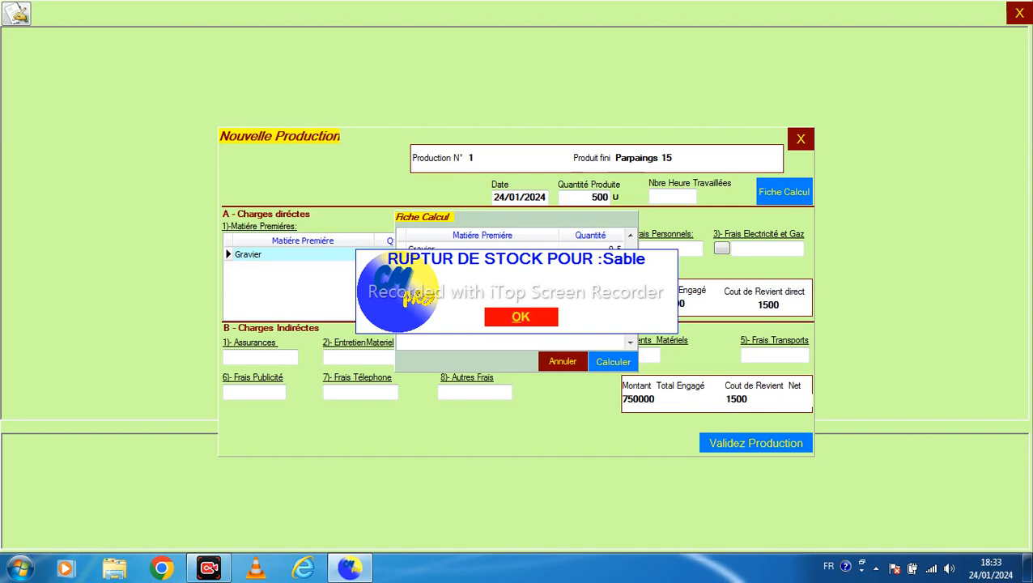
pyautogui.click(521, 316)
# Step: Set both Sable and Gravier to 0.15 in the calculation sheet and recalculate the required quantities
pyautogui.click(592, 263)
pyautogui.click(568, 263)
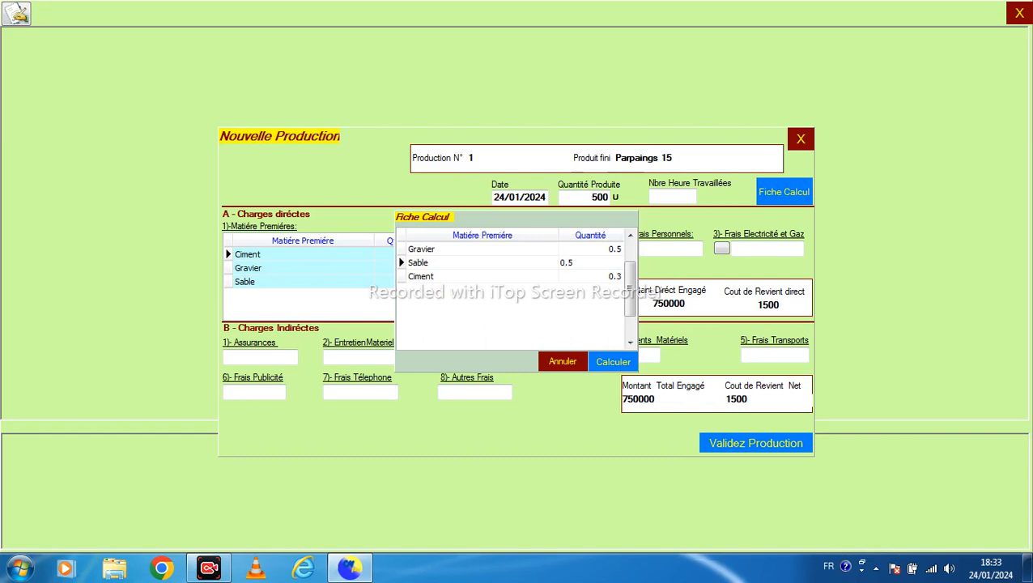
pyautogui.write('1')
pyautogui.press('Up')
pyautogui.write('0.15')
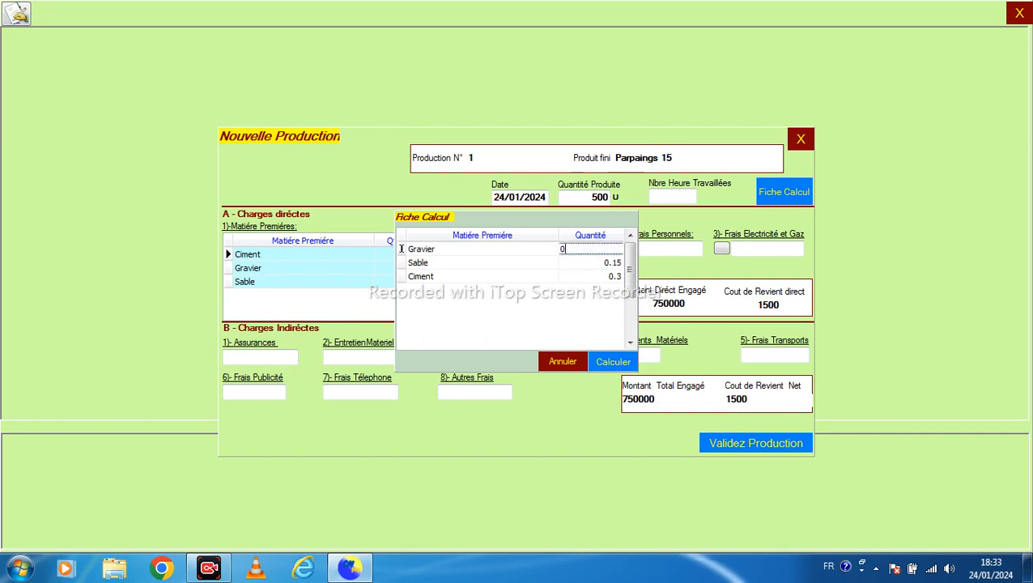
pyautogui.press('Return')
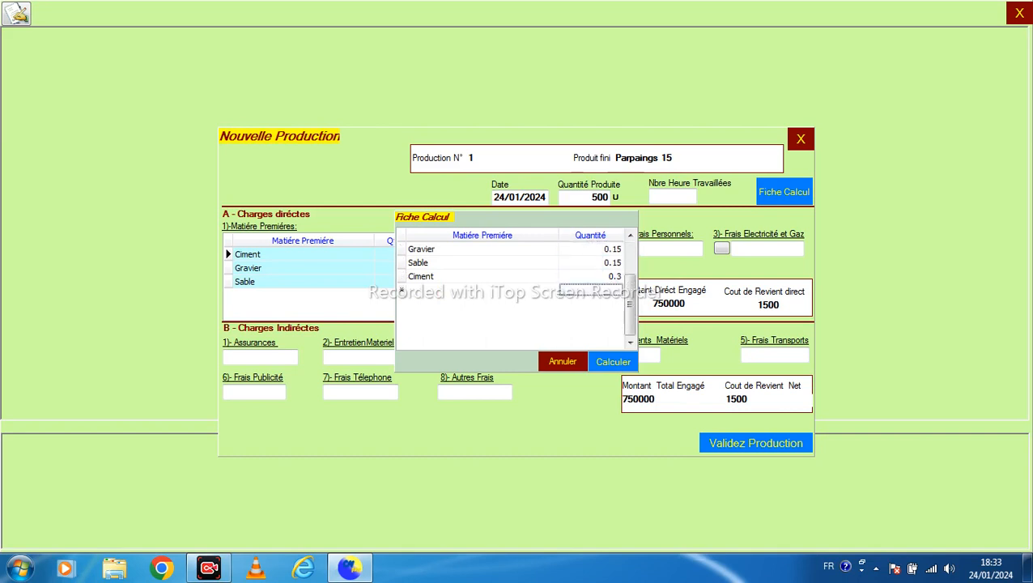
pyautogui.press('Up')
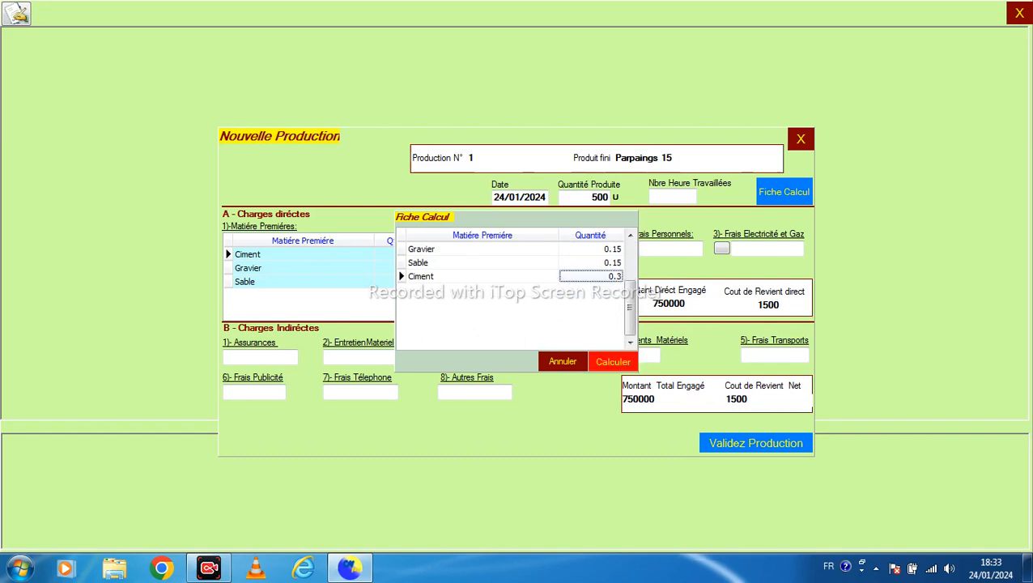
pyautogui.click(613, 362)
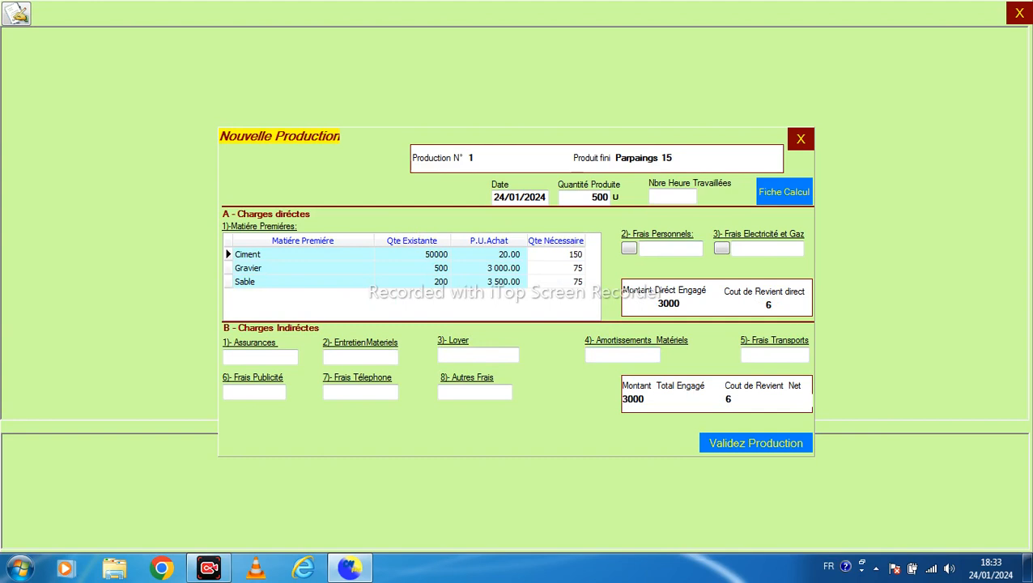
# Step: Reopen the calculation sheet, set both Sable and Gravier to 0.25, and recalculate the required quantities
pyautogui.click(784, 192)
pyautogui.click(603, 276)
pyautogui.press('Up')
pyautogui.click(591, 262)
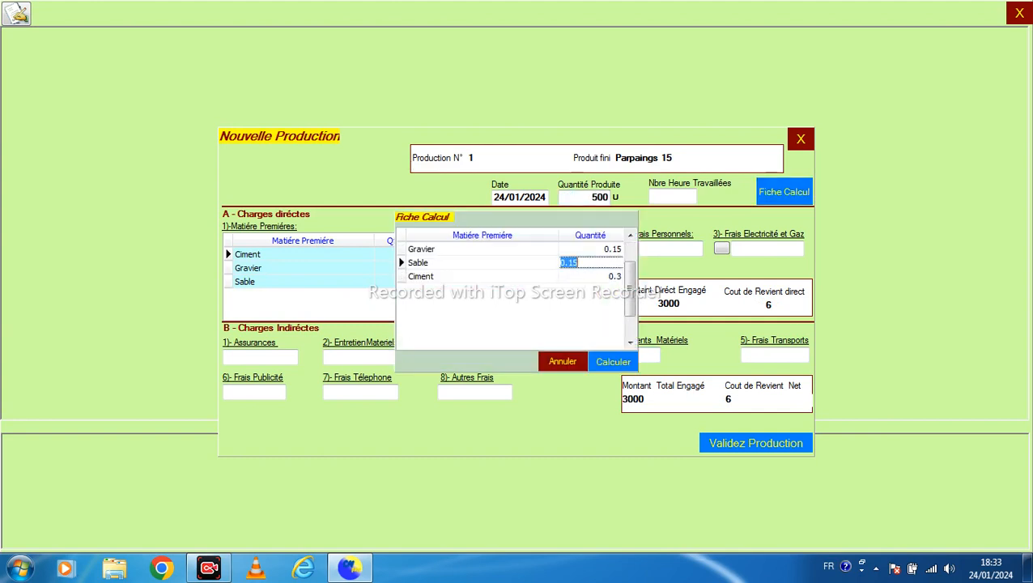
pyautogui.write('0.25')
pyautogui.press('Up')
pyautogui.write('0.25')
pyautogui.press('Return')
pyautogui.click(613, 361)
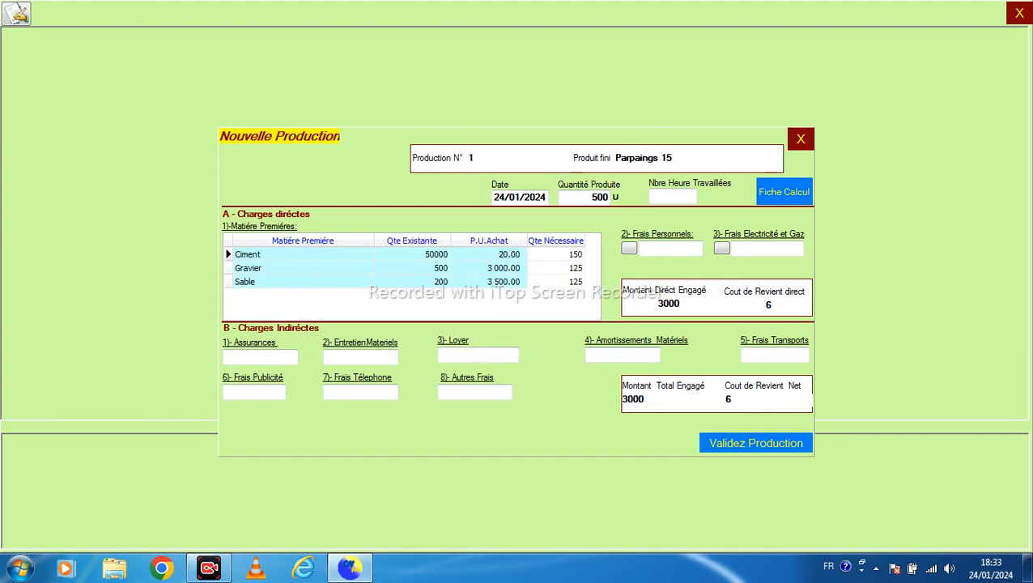
# Step: Set the Ciment quantity to 0.5 in the calculation sheet and recalculate the production
pyautogui.click(784, 191)
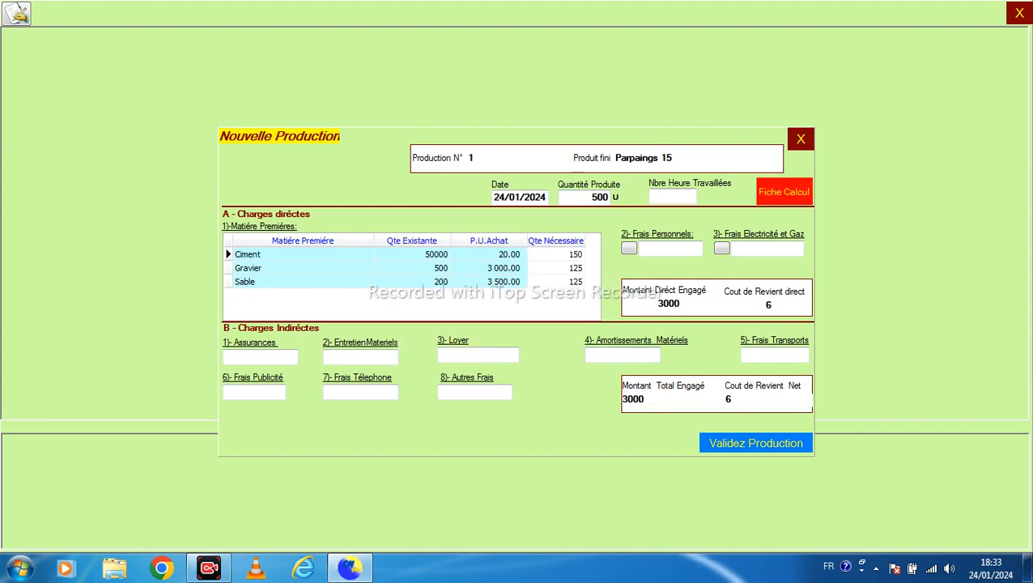
pyautogui.write('0.5')
pyautogui.press('Up')
pyautogui.press('Down')
pyautogui.click(613, 361)
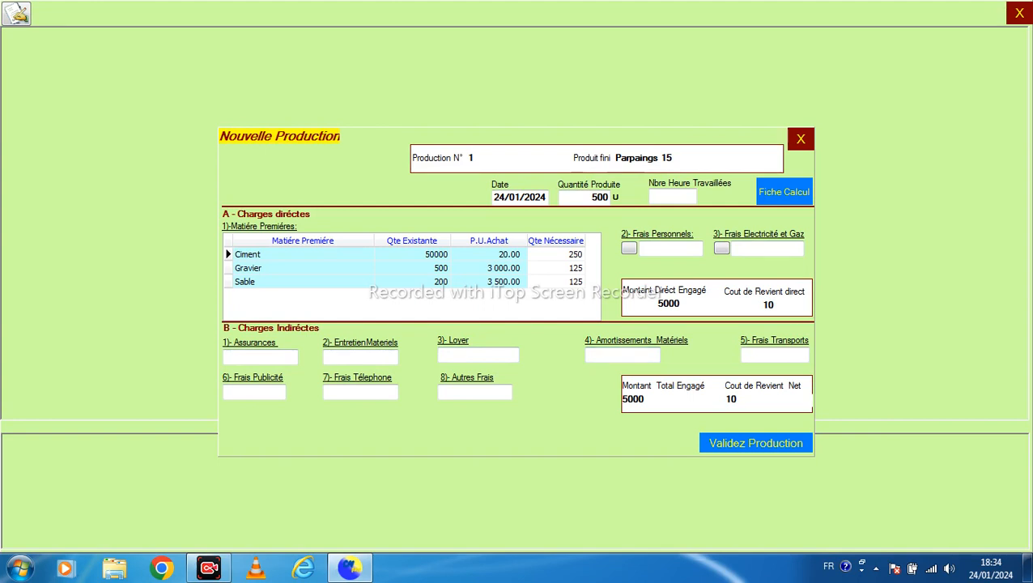
# Step: Validate the production of 500 Parpaings 15
pyautogui.click(756, 443)
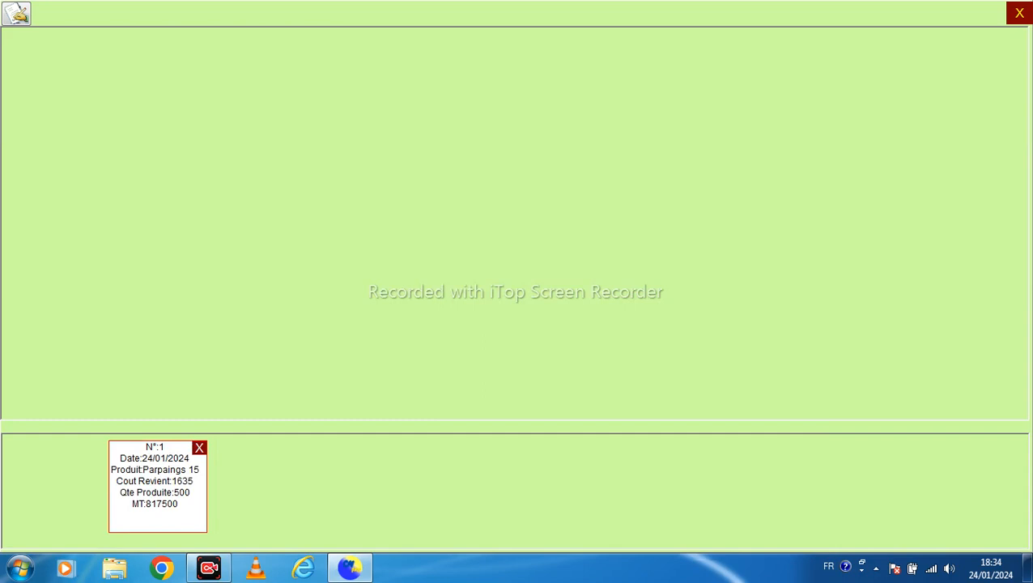
# Step: Add the finished product Hourdis with unit U and sale price 45, and choose it for a new production
pyautogui.click(16, 13)
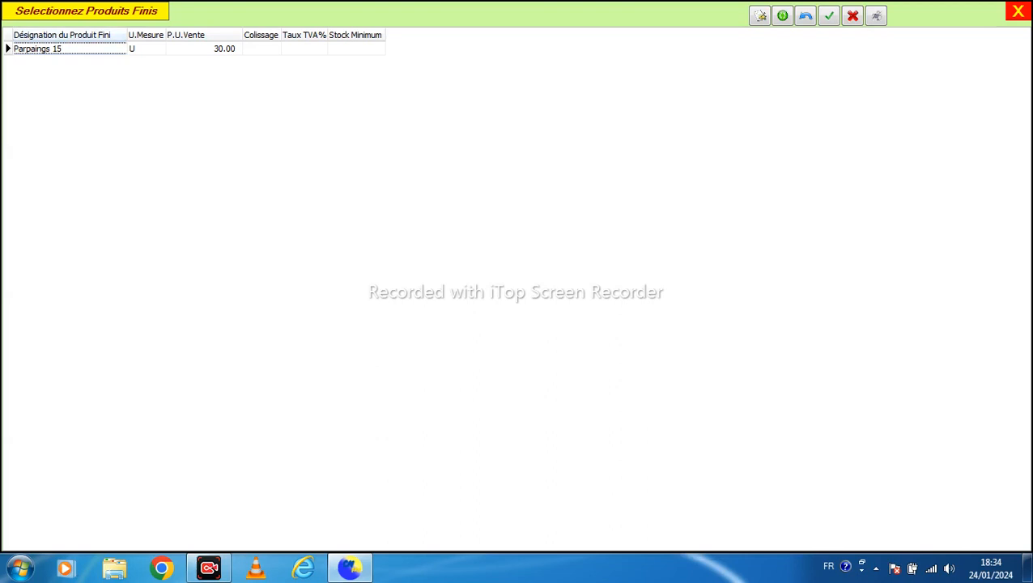
pyautogui.click(759, 15)
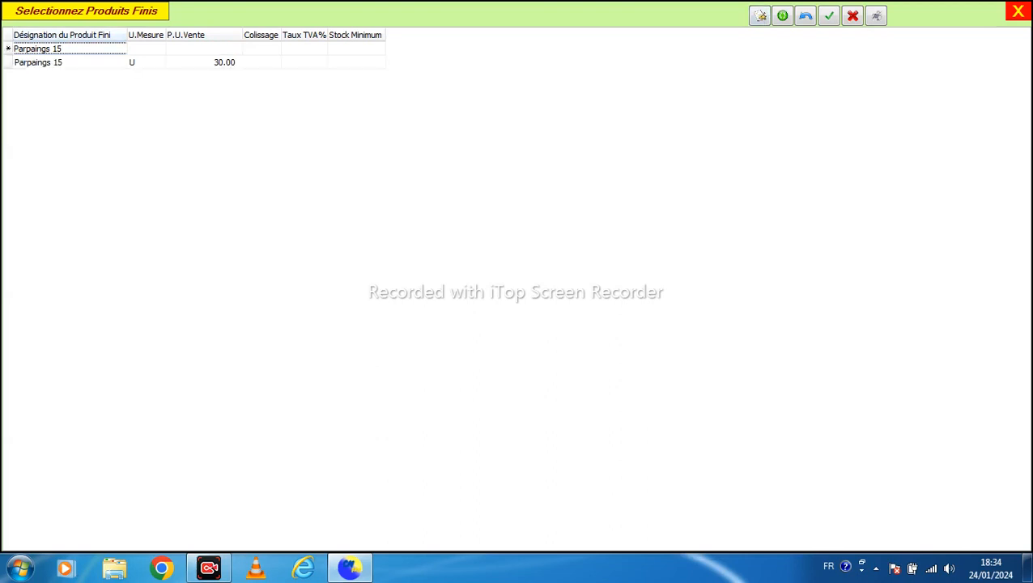
pyautogui.press('Return')
pyautogui.click(760, 16)
pyautogui.write('Hourdis')
pyautogui.press('Tab')
pyautogui.write('U')
pyautogui.press('Tab')
pyautogui.write('45')
pyautogui.press('Tab')
pyautogui.press('Tab')
pyautogui.press('Tab')
pyautogui.press('Tab')
pyautogui.press('Return')
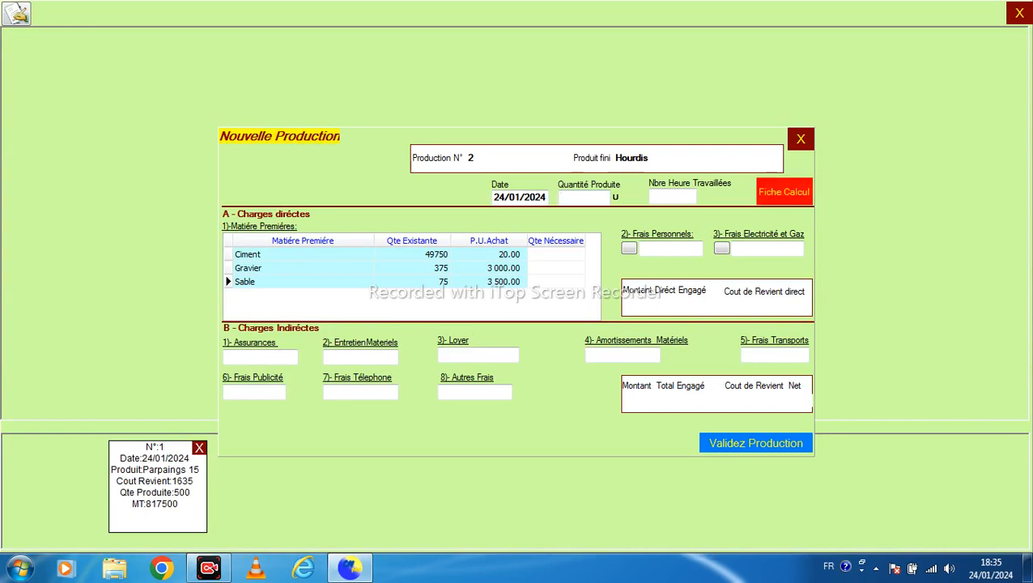
# Step: Set the Hourdis production to a produced quantity of 1000 and 5 hours worked
pyautogui.click(783, 192)
pyautogui.press('Return')
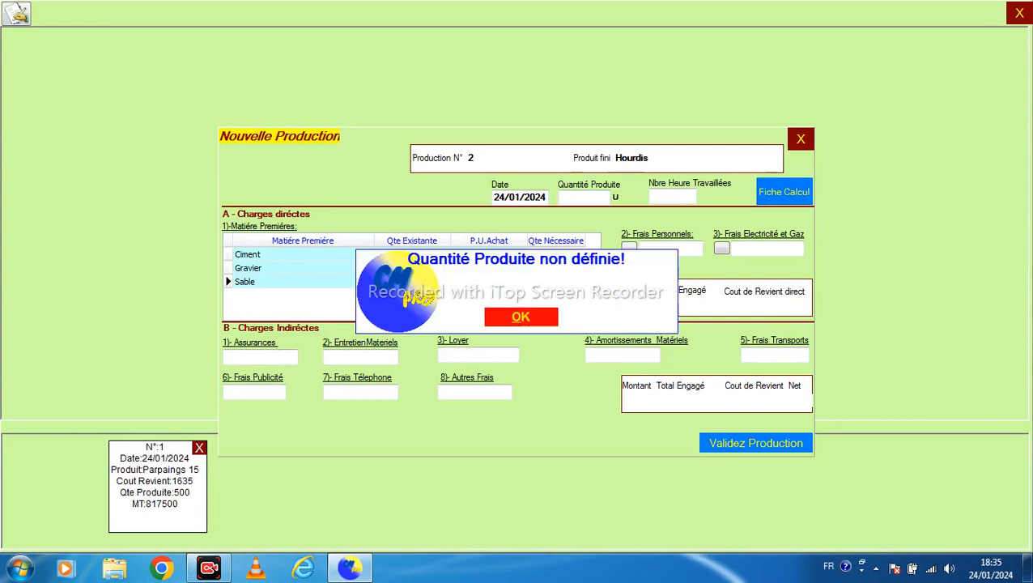
pyautogui.write('1000')
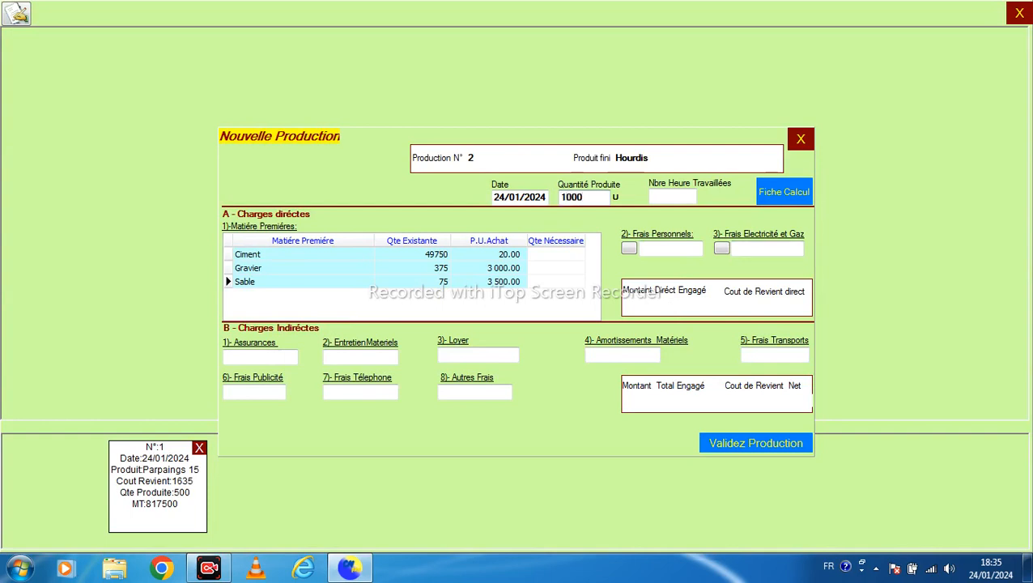
pyautogui.press('Tab')
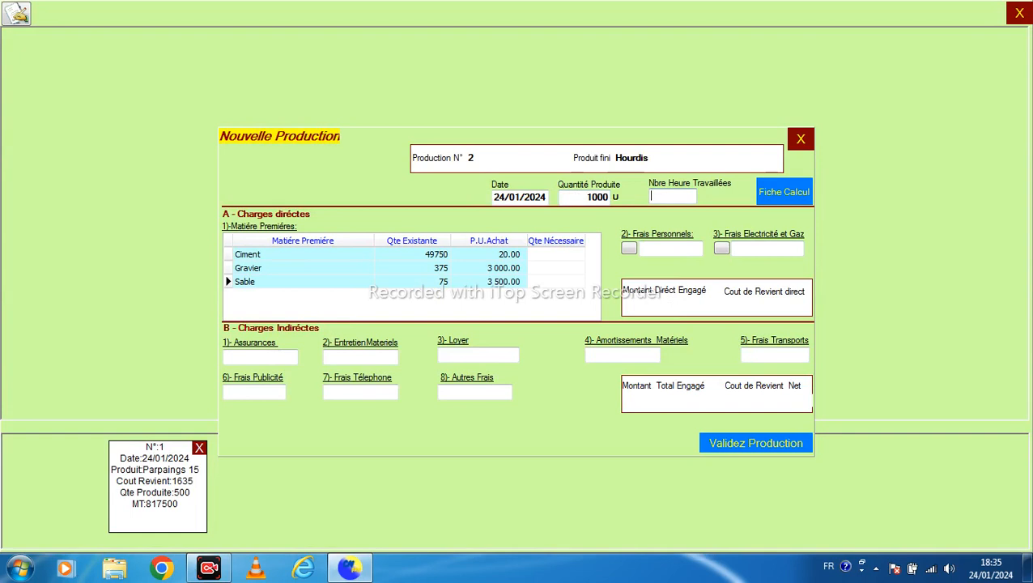
pyautogui.write('5')
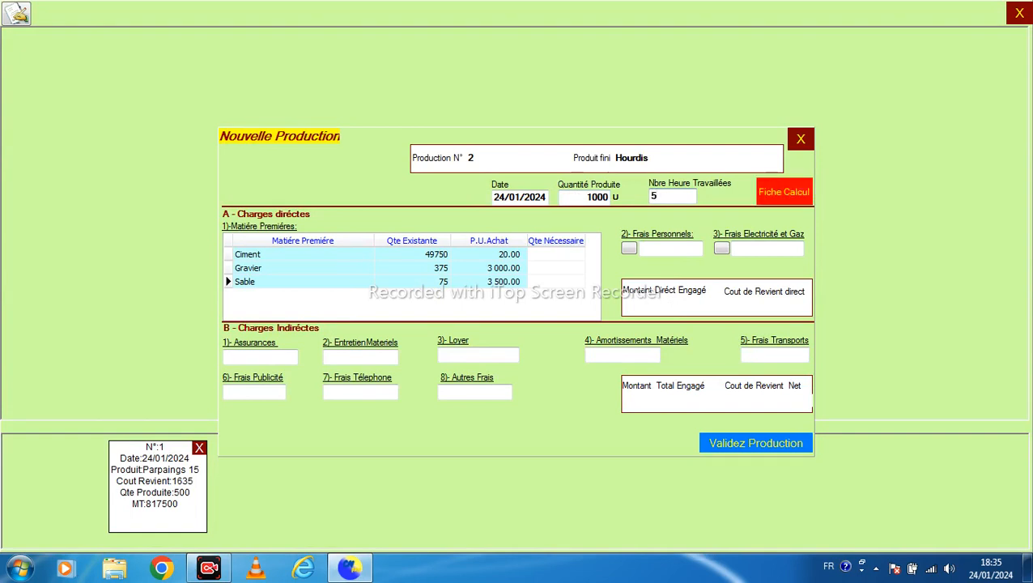
# Step: Open the calculation sheet for Hourdis and enter Gravier with a quantity of 0.3
pyautogui.press('Return')
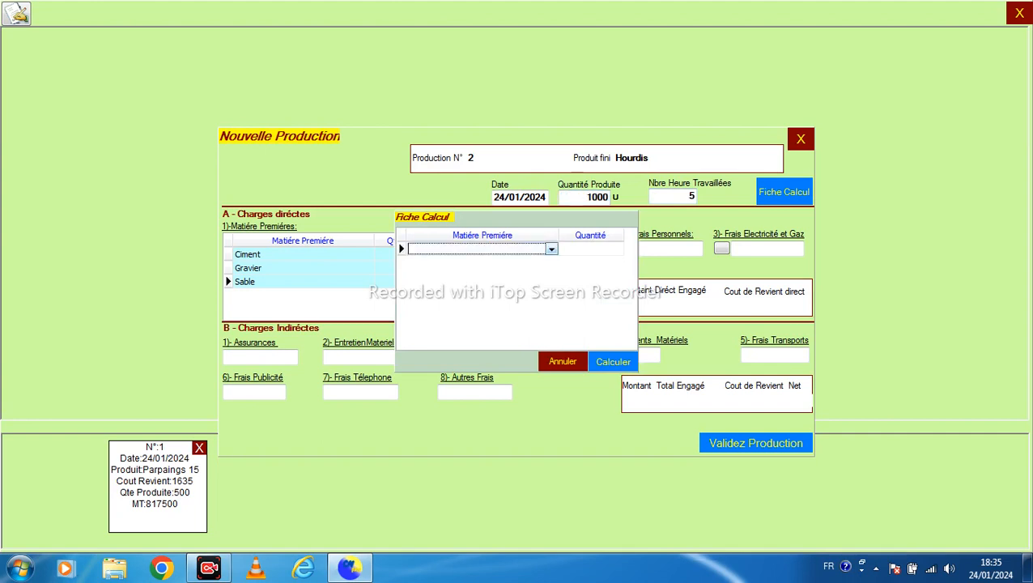
pyautogui.click(551, 249)
pyautogui.click(422, 261)
pyautogui.click(591, 250)
pyautogui.write('0.')
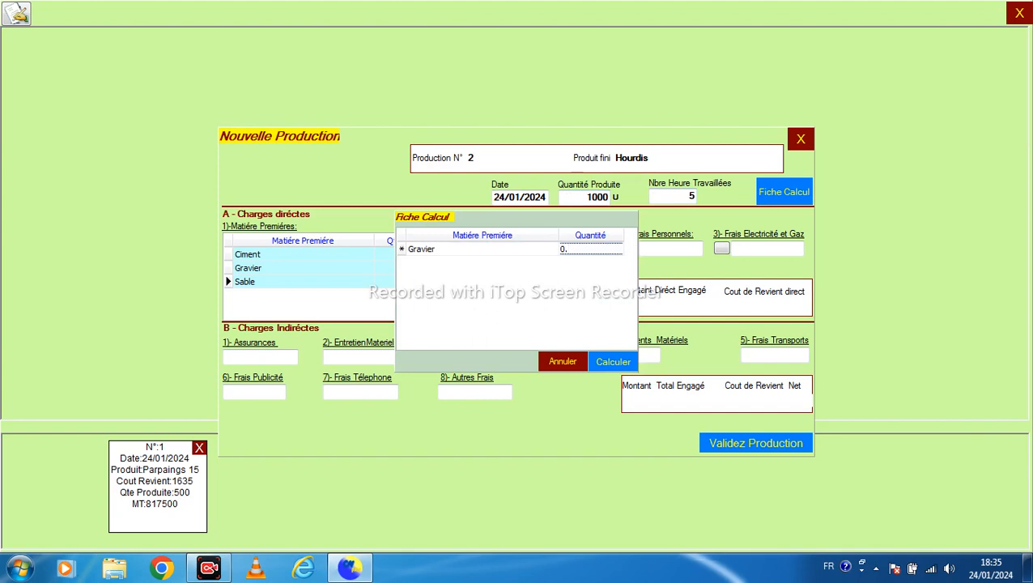
pyautogui.write('3')
# Step: Add Sable to the calculation sheet with a quantity of 0.3
pyautogui.press('Down')
pyautogui.write('0.3')
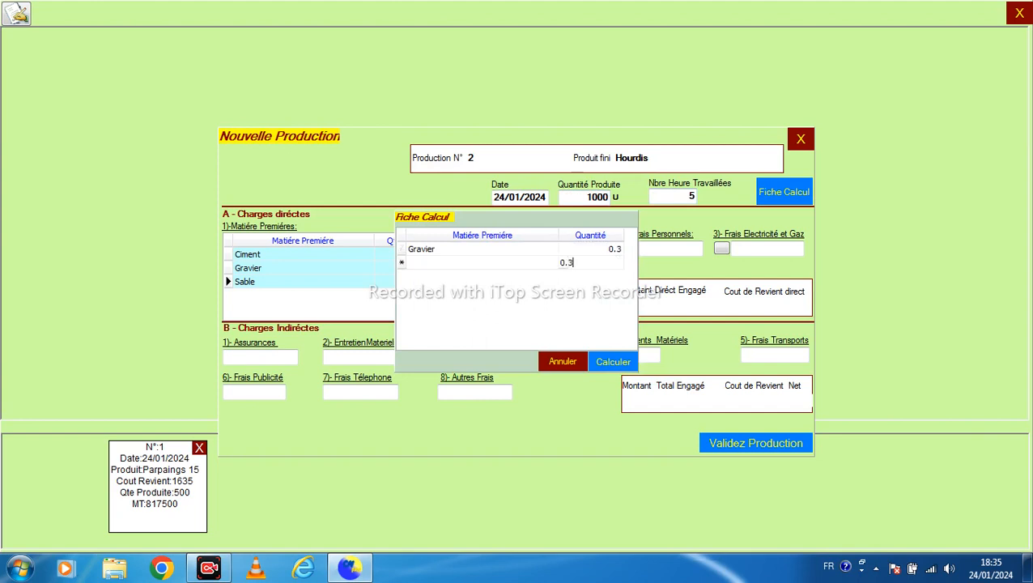
pyautogui.press('Return')
pyautogui.press('Return')
pyautogui.press('Left')
pyautogui.press('Left')
pyautogui.click(551, 262)
pyautogui.click(419, 285)
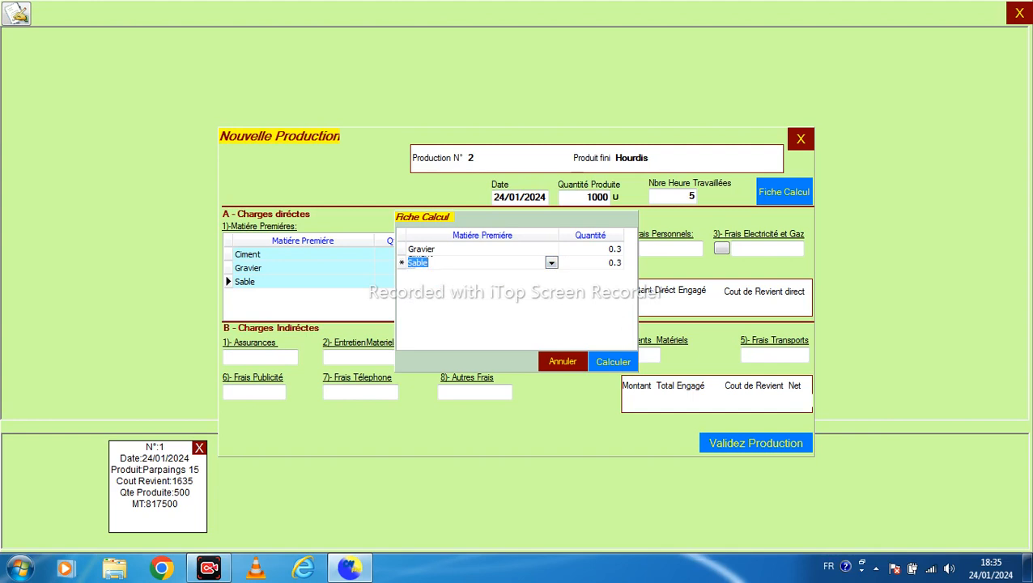
pyautogui.press('Return')
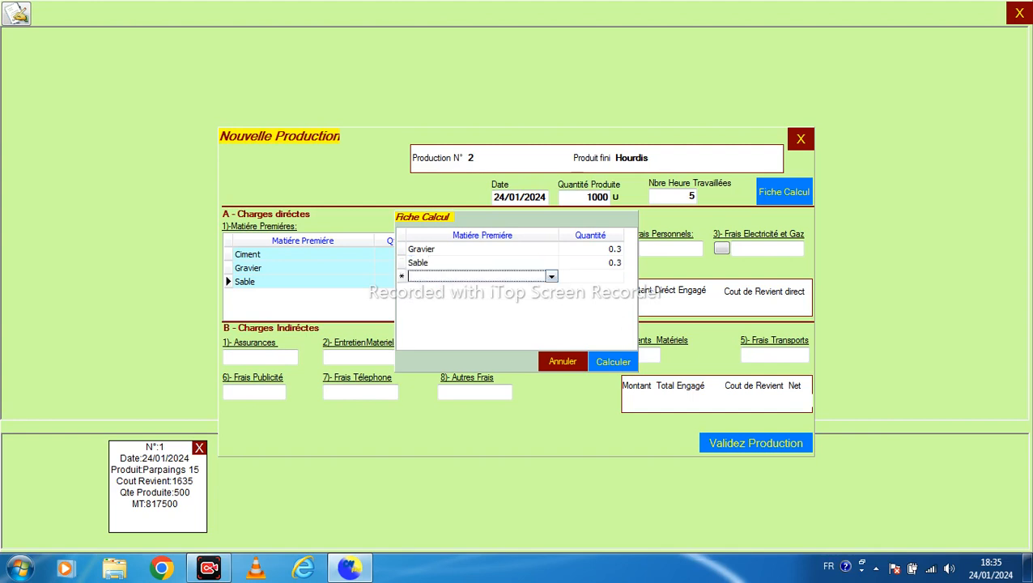
# Step: Add Ciment to the calculation sheet with a quantity of 0.2 and try to calculate the required materials
pyautogui.click(551, 276)
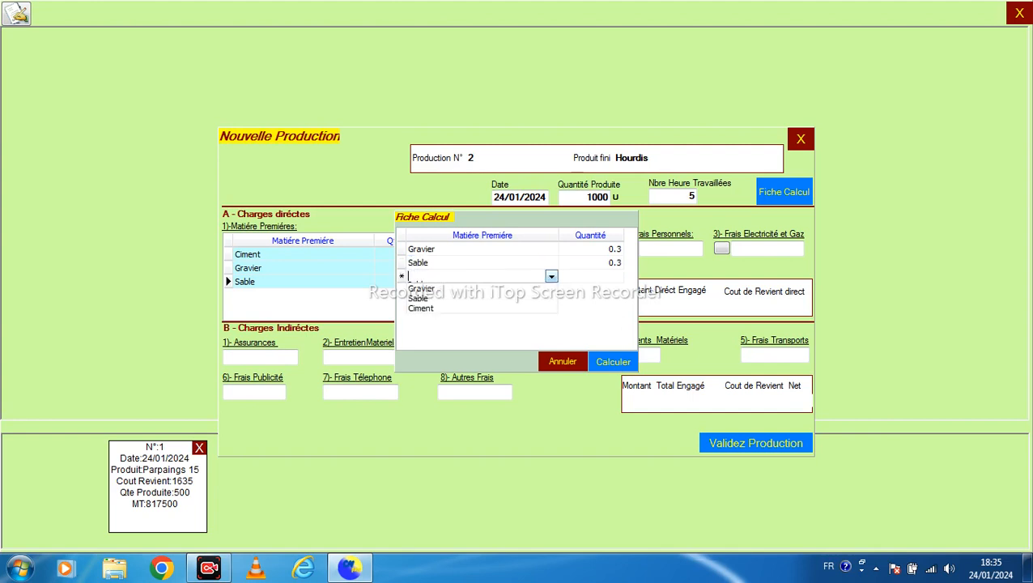
pyautogui.click(470, 309)
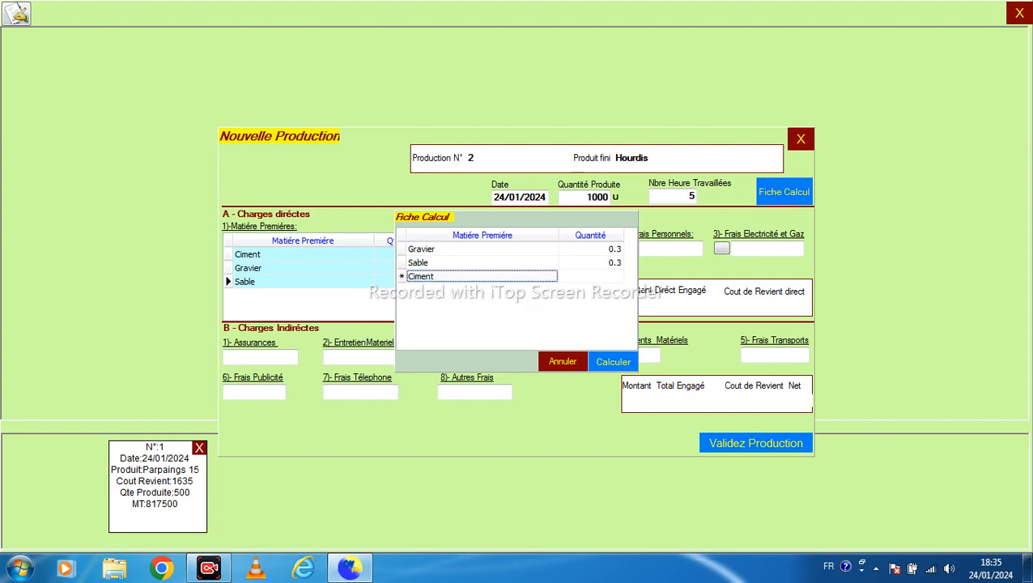
pyautogui.click(591, 276)
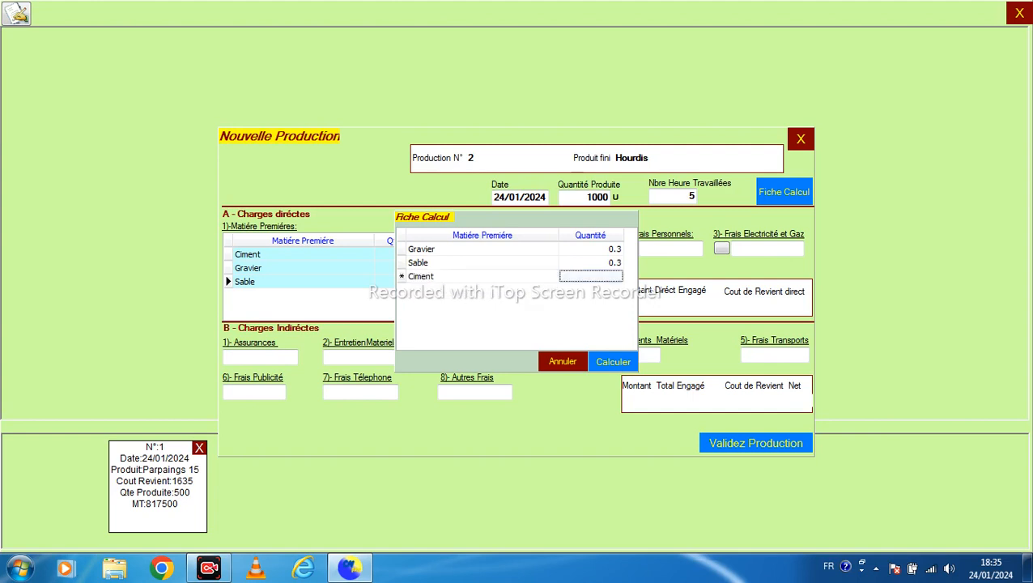
pyautogui.write('.2')
pyautogui.press('Up')
pyautogui.click(613, 362)
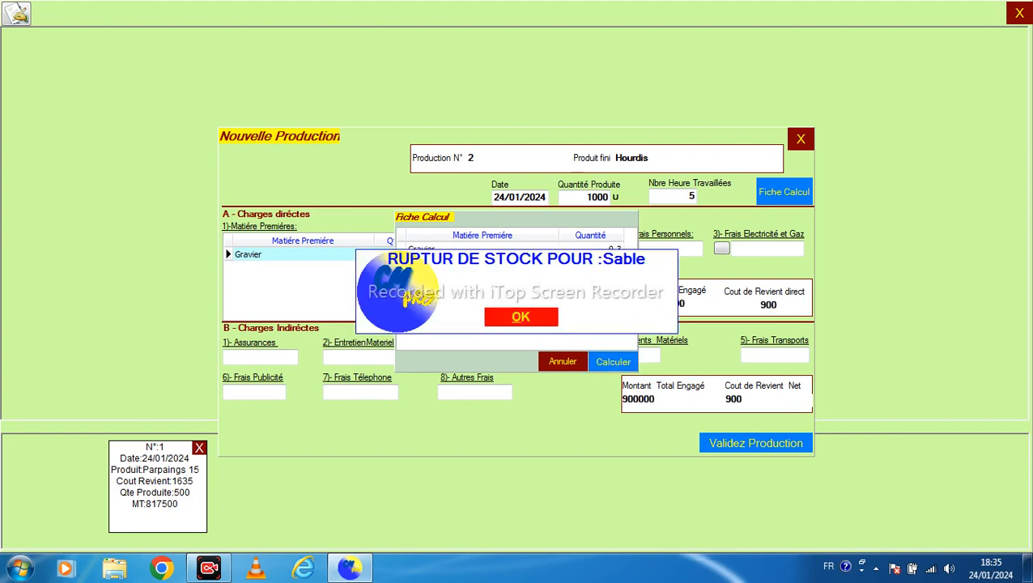
pyautogui.press('Return')
# Step: Try to recalculate the required materials with the Sable quantity set to 0.15
pyautogui.write('0.')
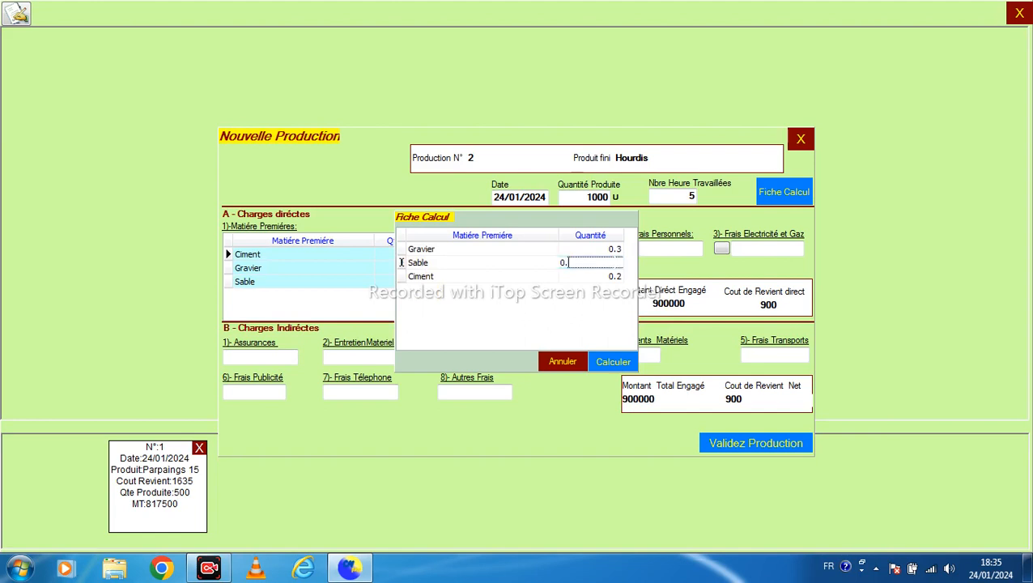
pyautogui.write('0')
pyautogui.press('BackSpace')
pyautogui.write('15')
pyautogui.press('Up')
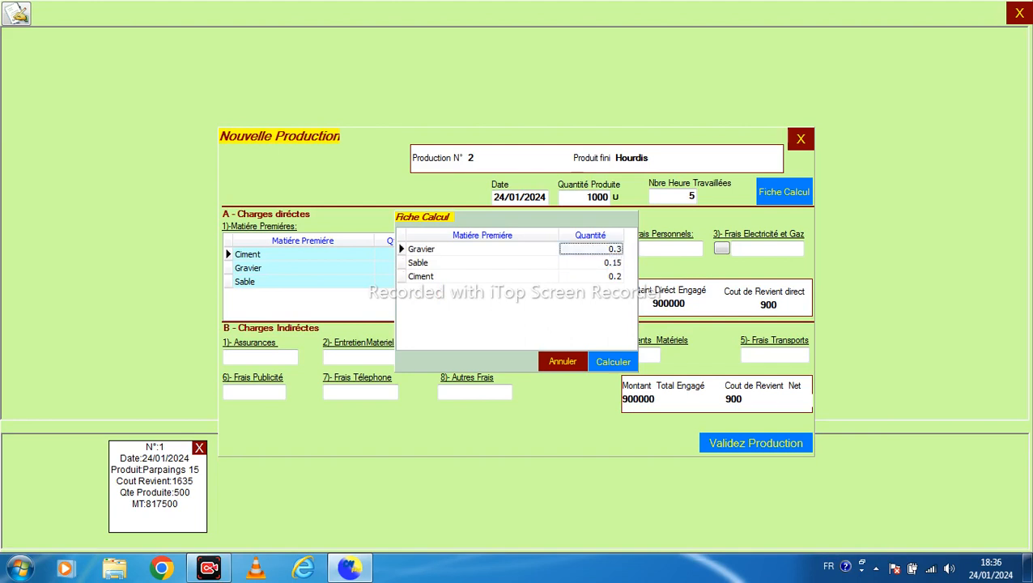
pyautogui.click(613, 362)
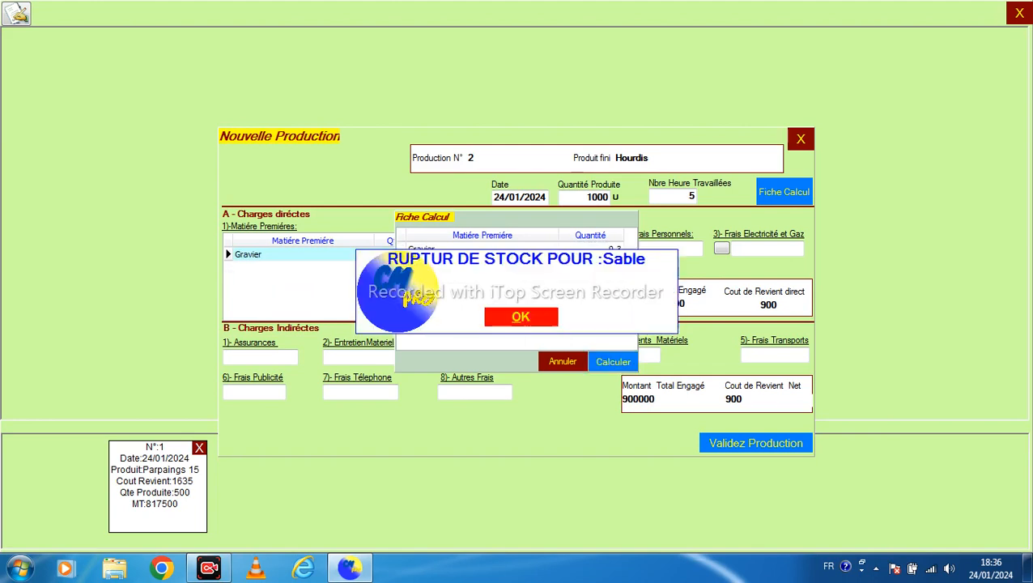
pyautogui.click(520, 316)
# Step: Try to recalculate the required materials with the Sable quantity set to 0.1
pyautogui.write('0.1')
pyautogui.press('Up')
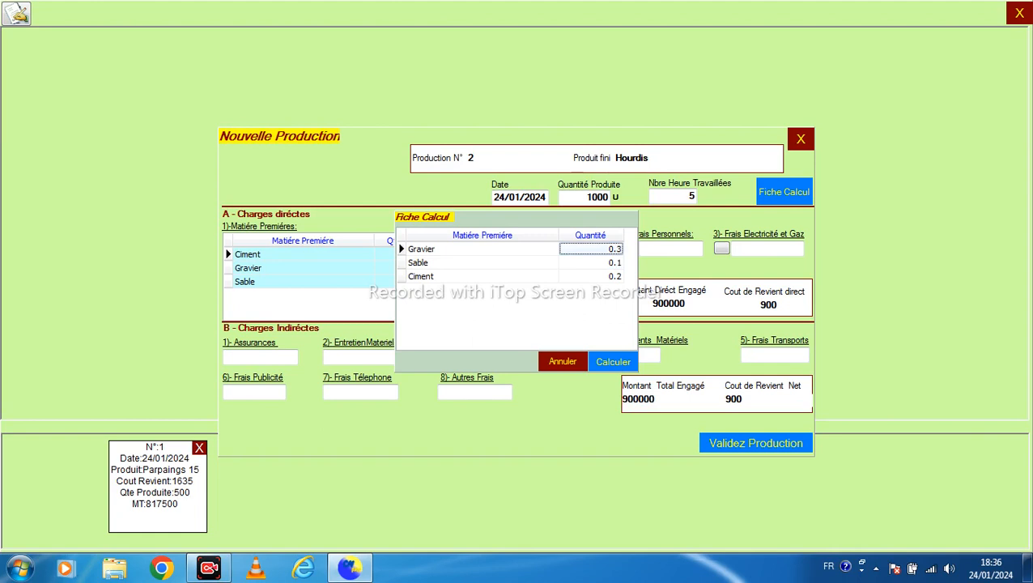
pyautogui.click(613, 362)
pyautogui.click(520, 316)
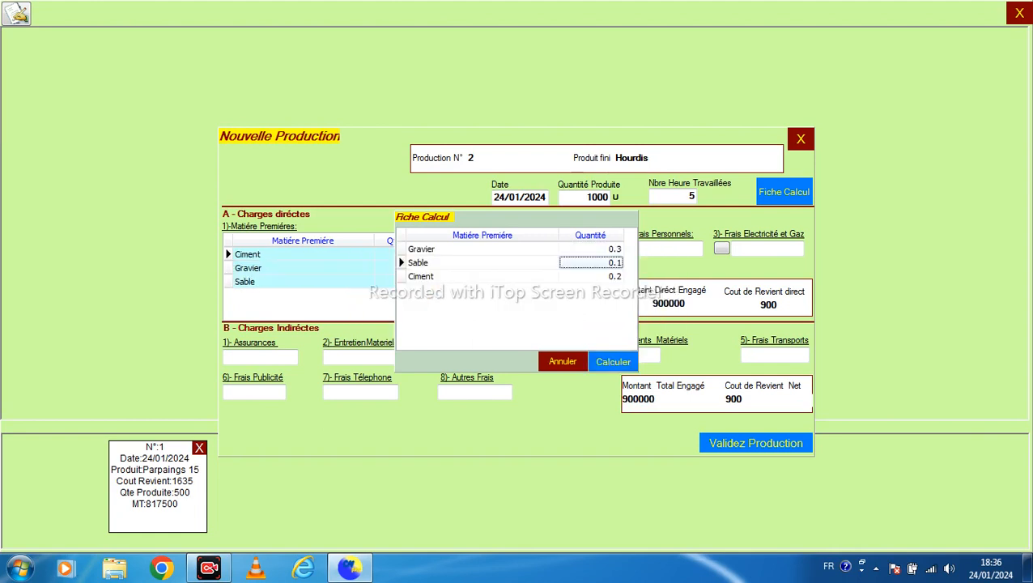
pyautogui.click(591, 263)
pyautogui.write('0.')
pyautogui.press('Escape')
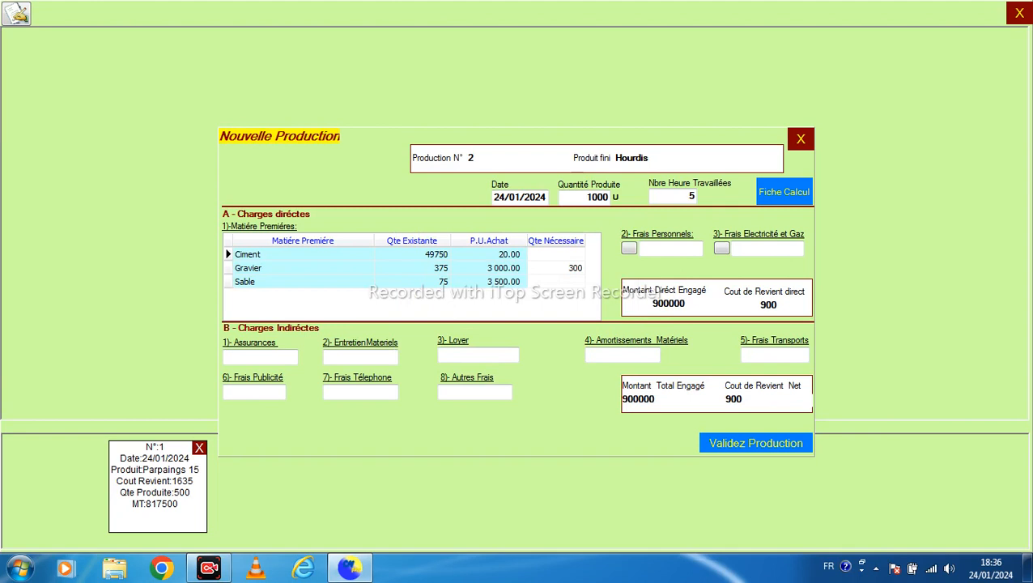
pyautogui.click(412, 267)
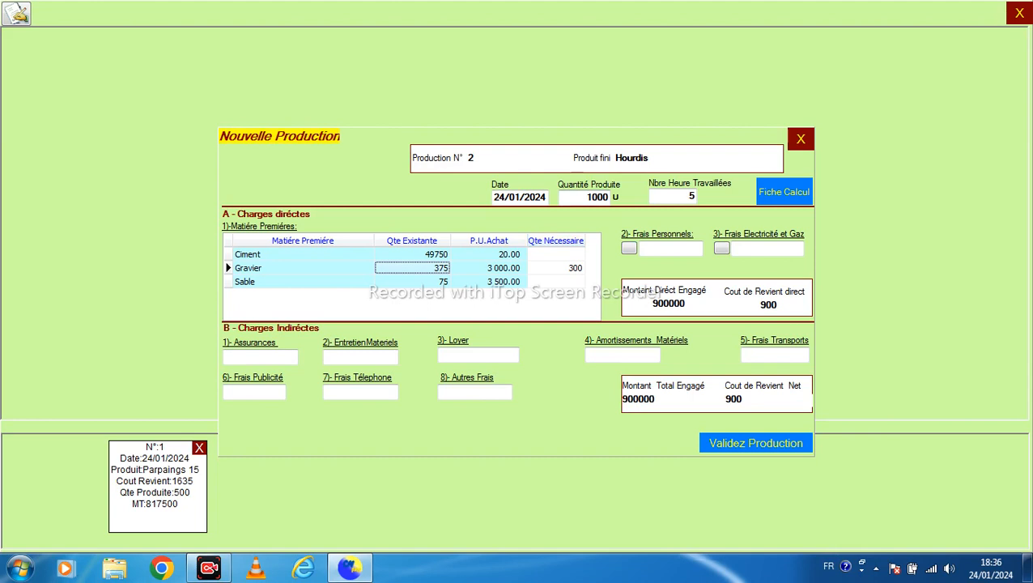
pyautogui.click(784, 192)
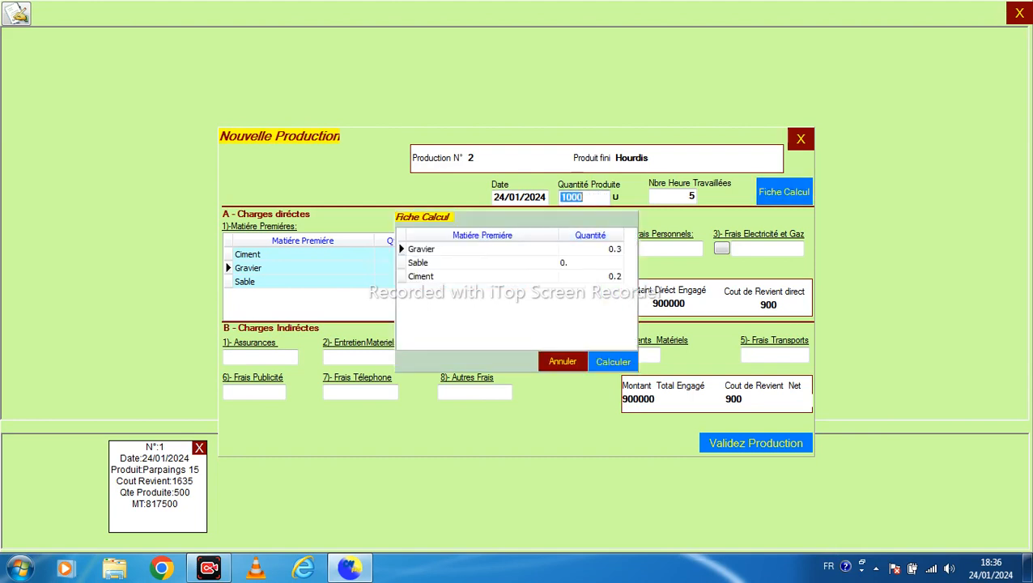
pyautogui.click(562, 362)
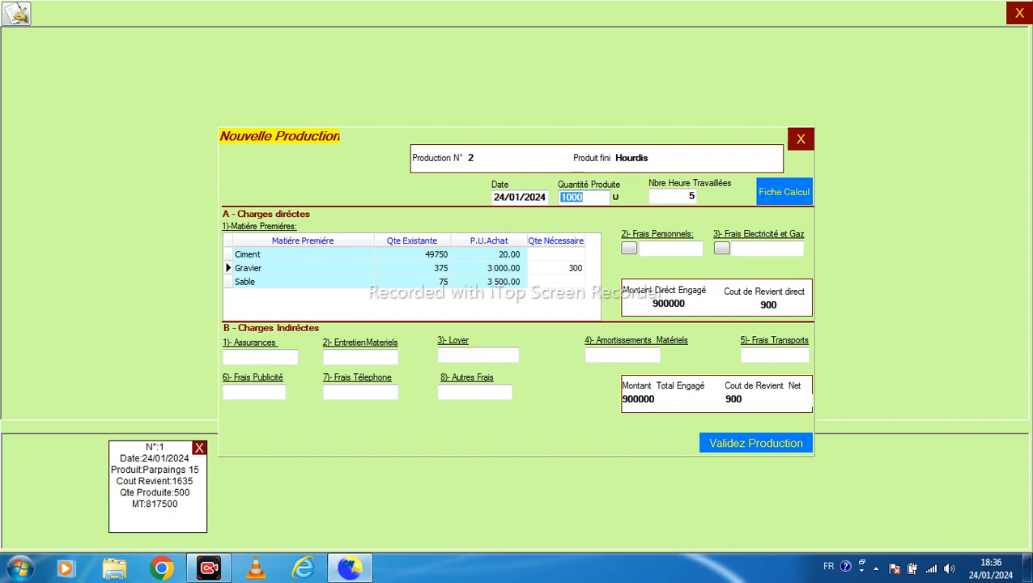
# Step: Set the Sable quantity to 0.02 in the calculation sheet, recalculate, and validate the Hourdis production
pyautogui.click(784, 192)
pyautogui.write('0.')
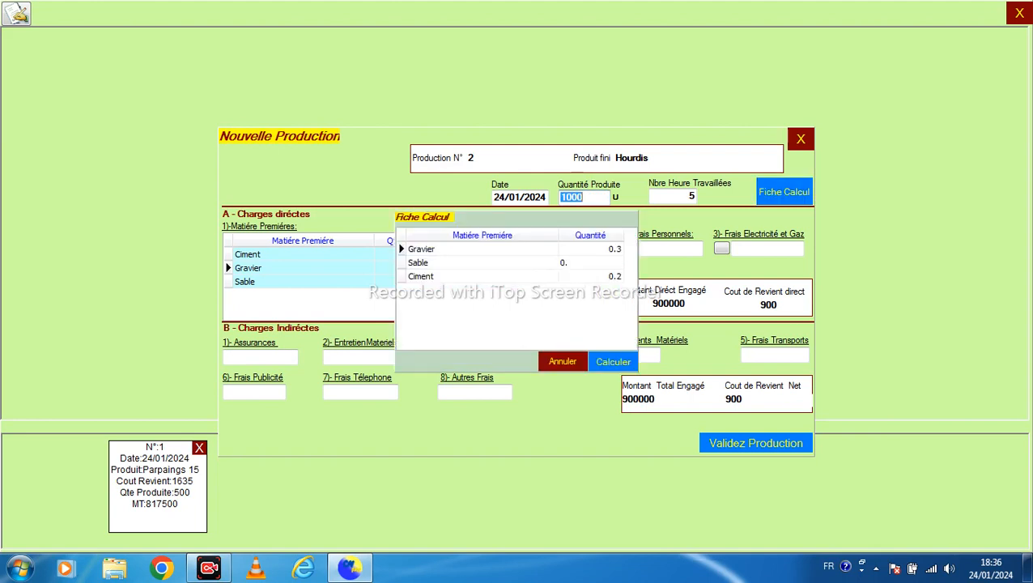
pyautogui.write('1')
pyautogui.press('Return')
pyautogui.click(591, 263)
pyautogui.write('0.02')
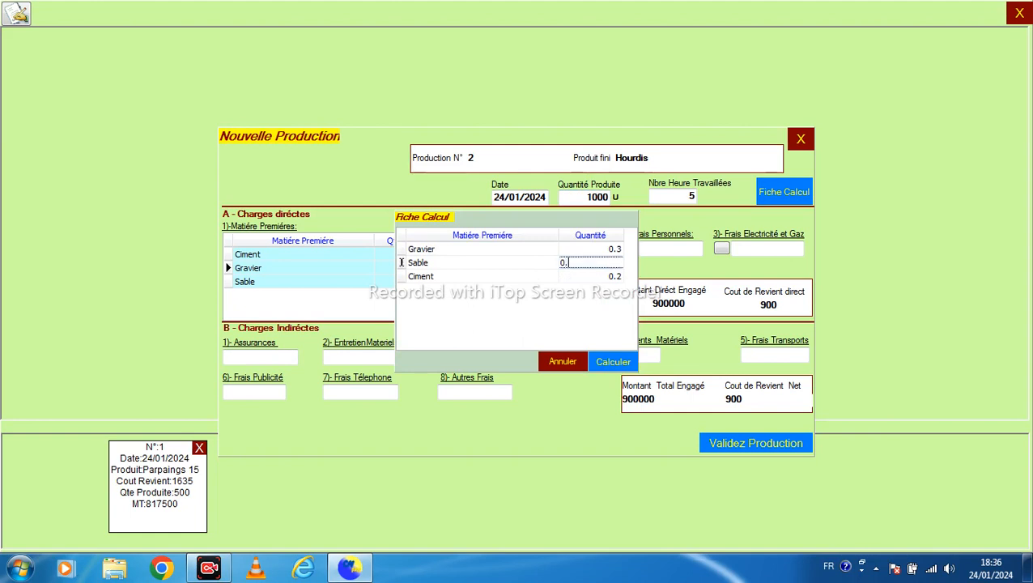
pyautogui.press('Up')
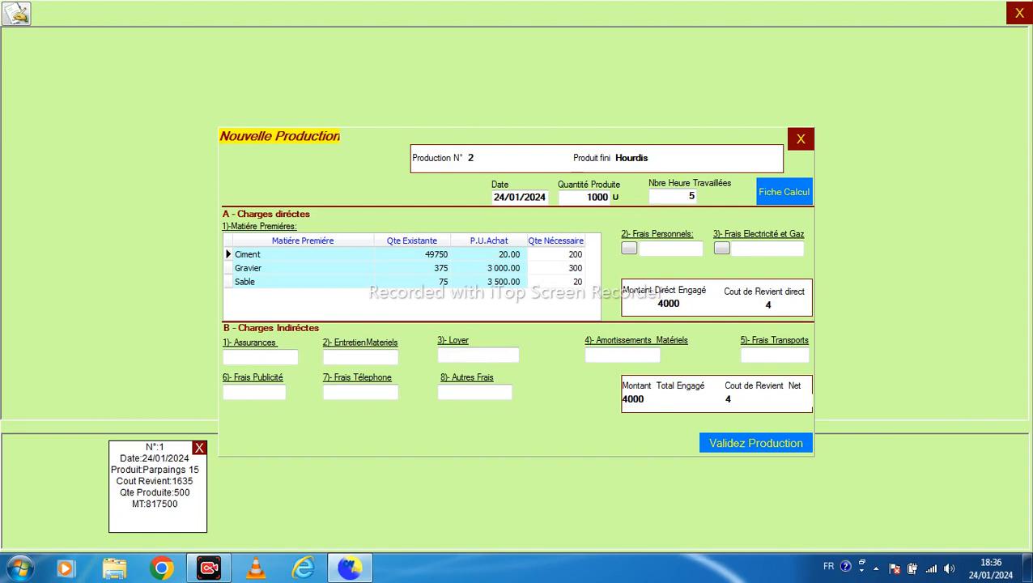
pyautogui.click(756, 443)
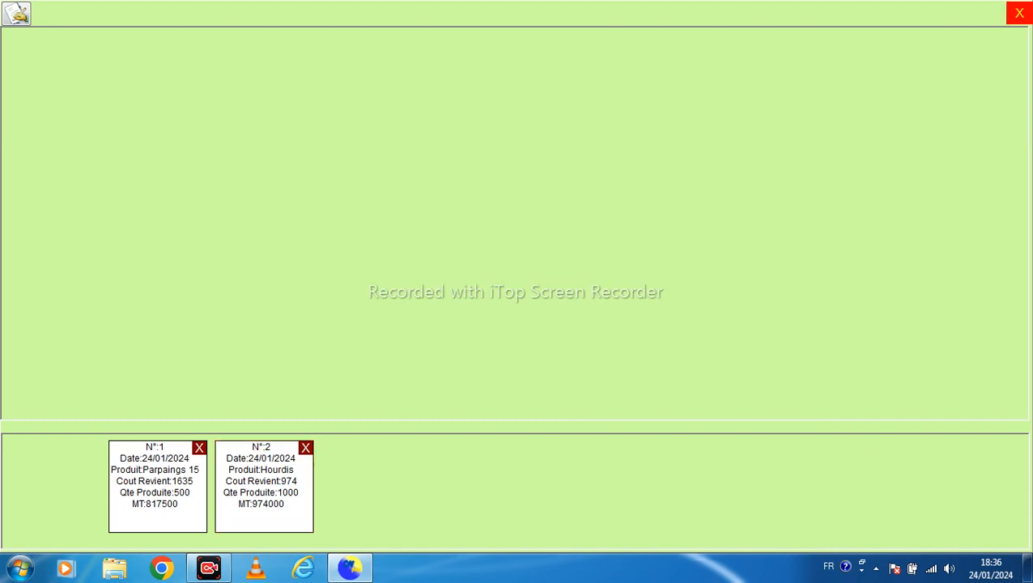
# Step: View the stock report of finished products from the finished product sales section, then return to the main screen
pyautogui.click(1019, 13)
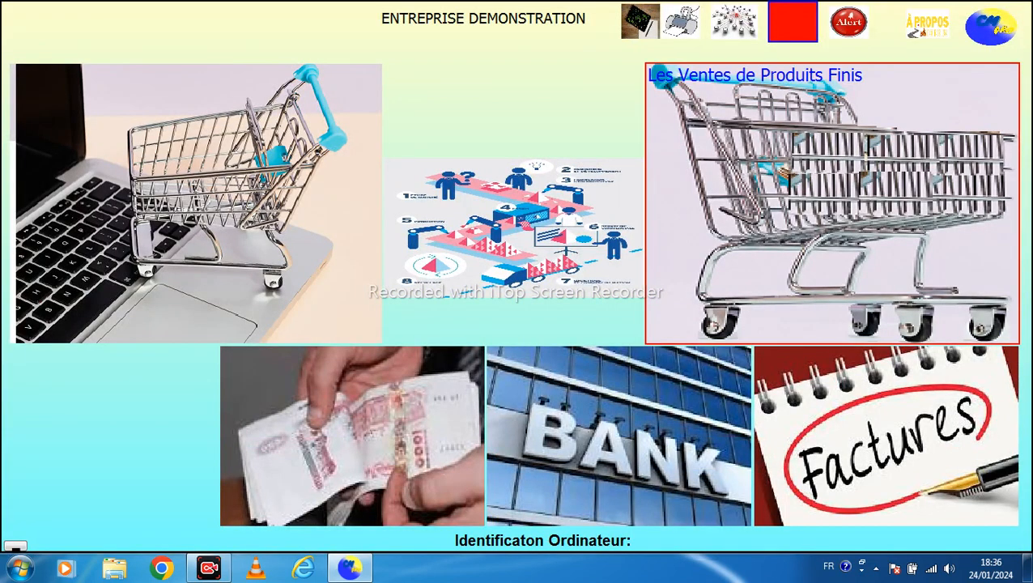
pyautogui.click(785, 174)
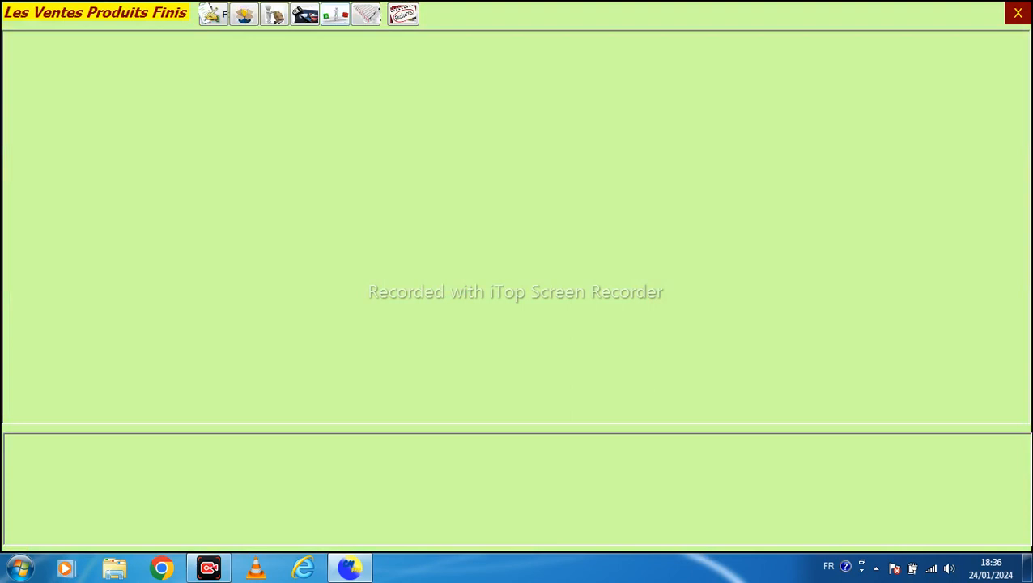
pyautogui.click(335, 13)
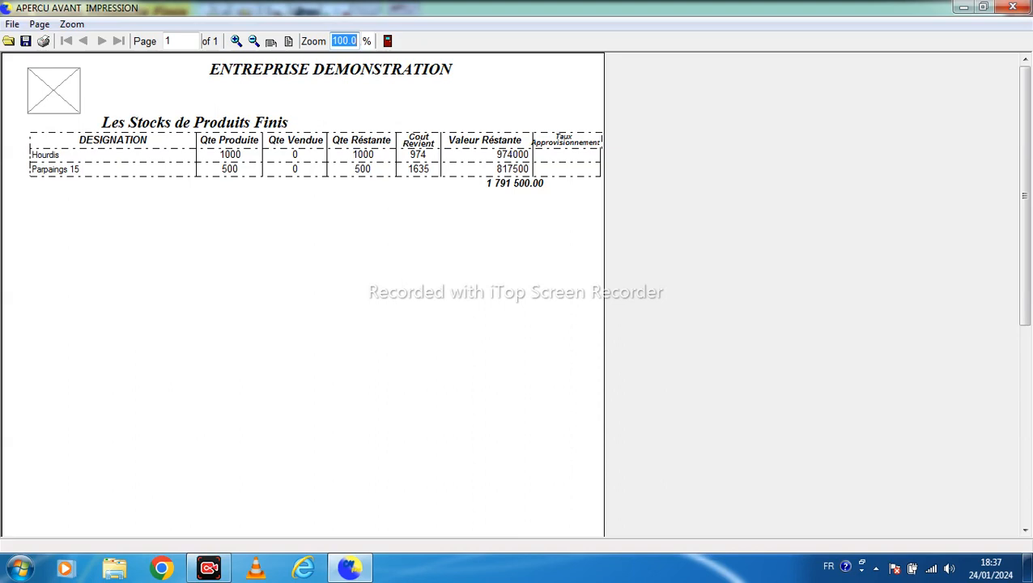
pyautogui.click(1013, 7)
pyautogui.click(1018, 13)
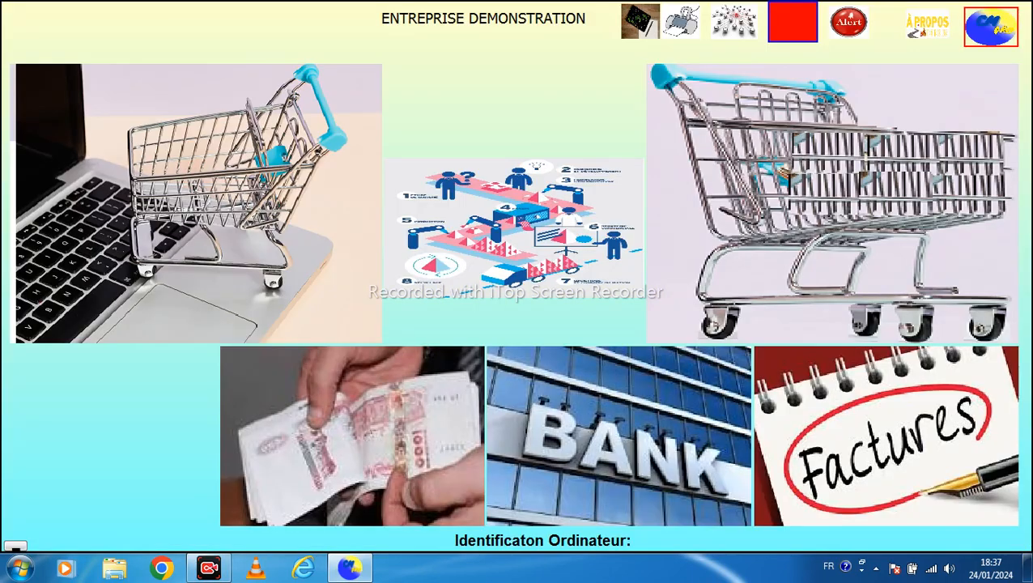
# Step: View the raw material stock report from the raw material purchases section, then return to the main screen
pyautogui.click(195, 203)
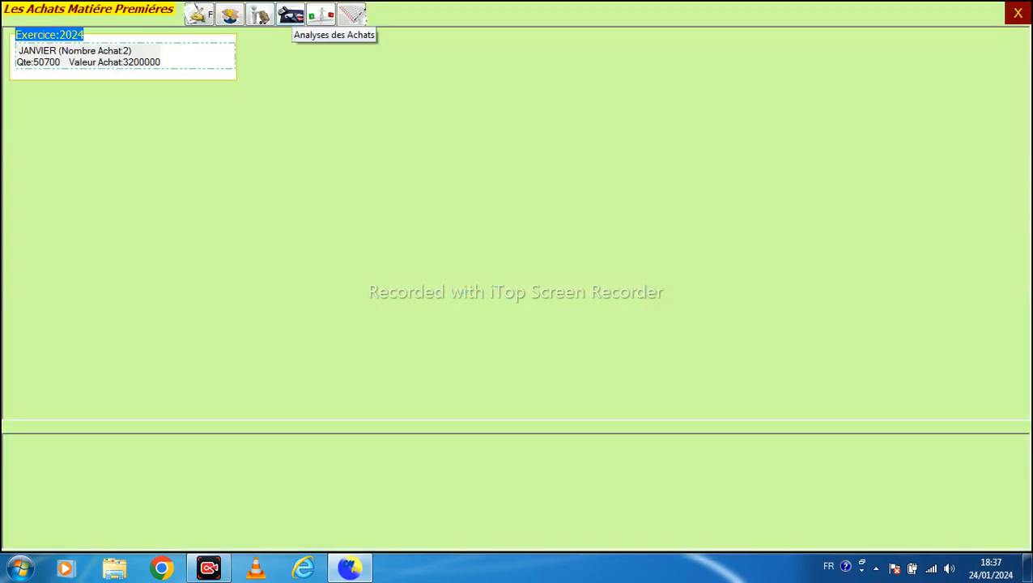
pyautogui.click(320, 15)
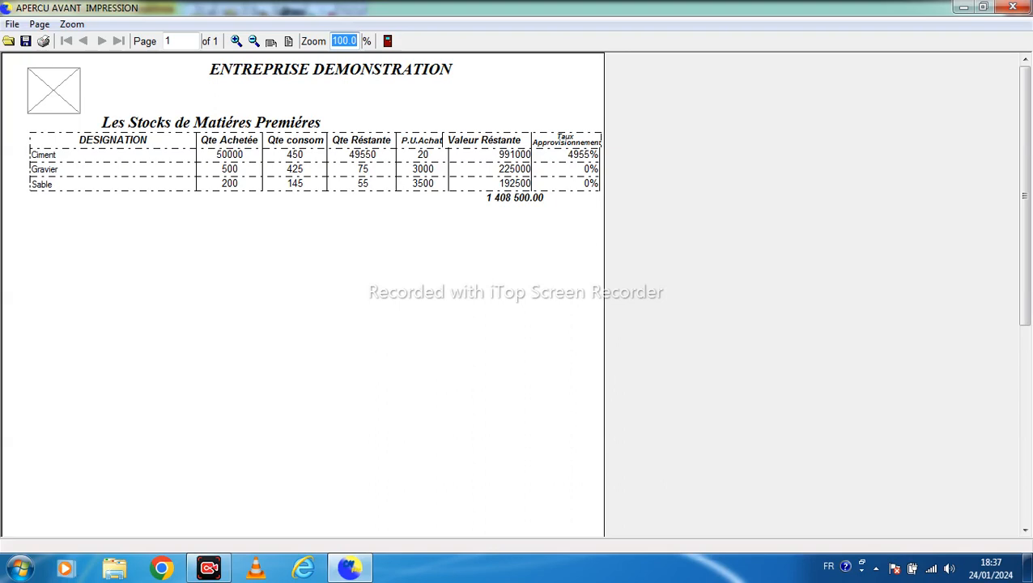
pyautogui.click(1012, 8)
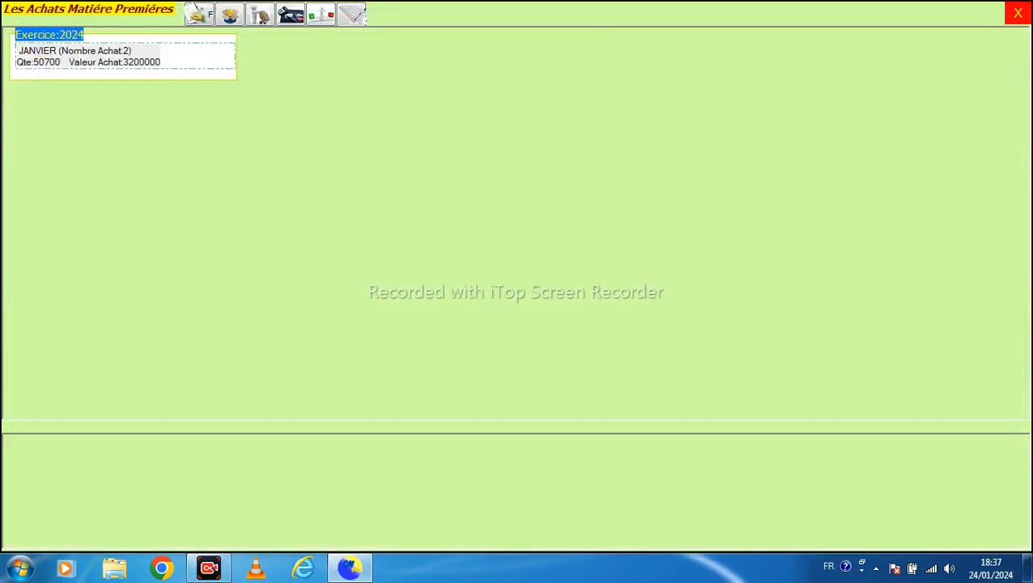
pyautogui.click(1018, 12)
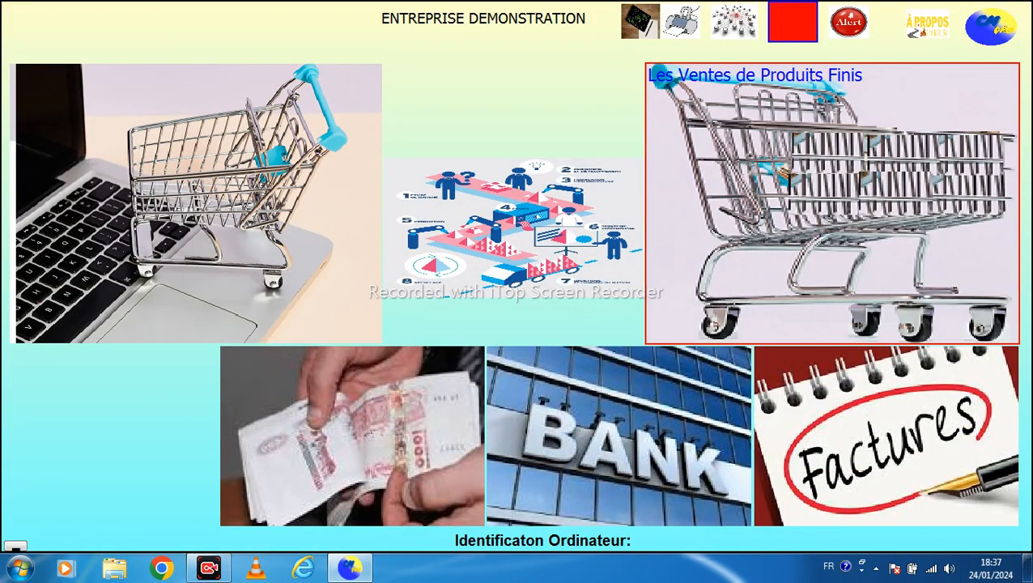
# Step: Create a new finished product sales slip dated 24/01/2024 and enter the customer's name
pyautogui.click(866, 145)
pyautogui.click(213, 14)
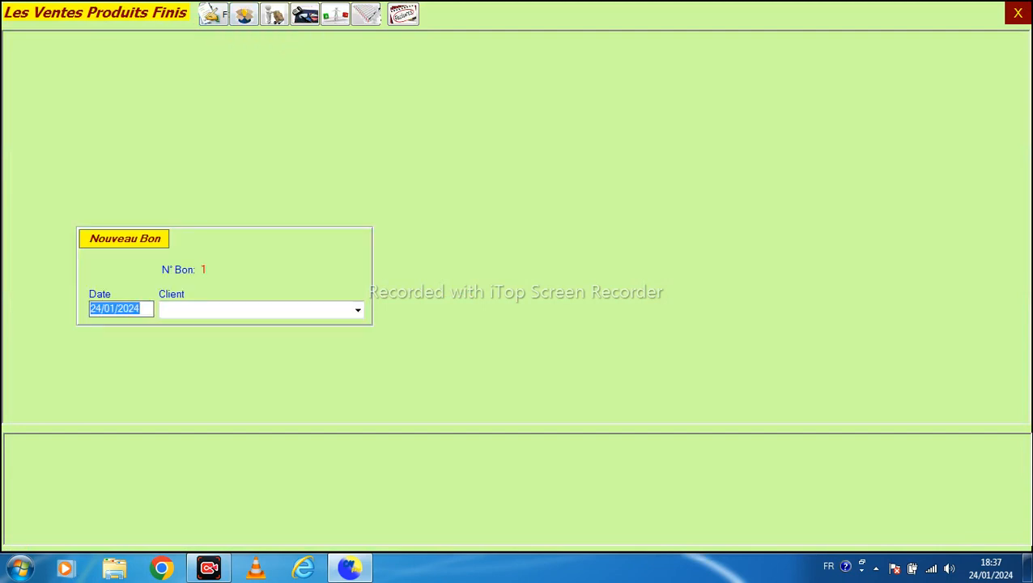
pyautogui.click(358, 310)
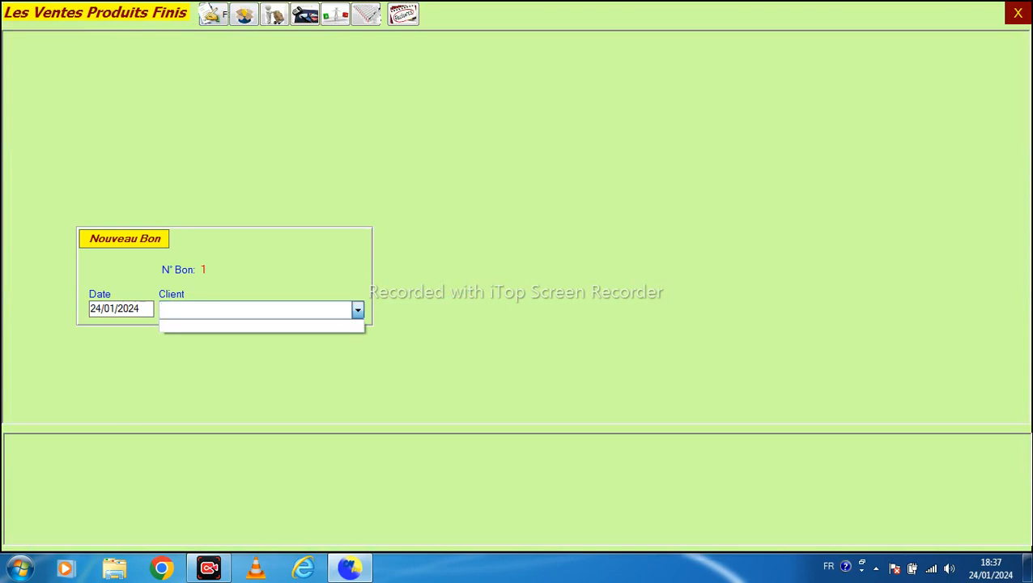
pyautogui.press('Return')
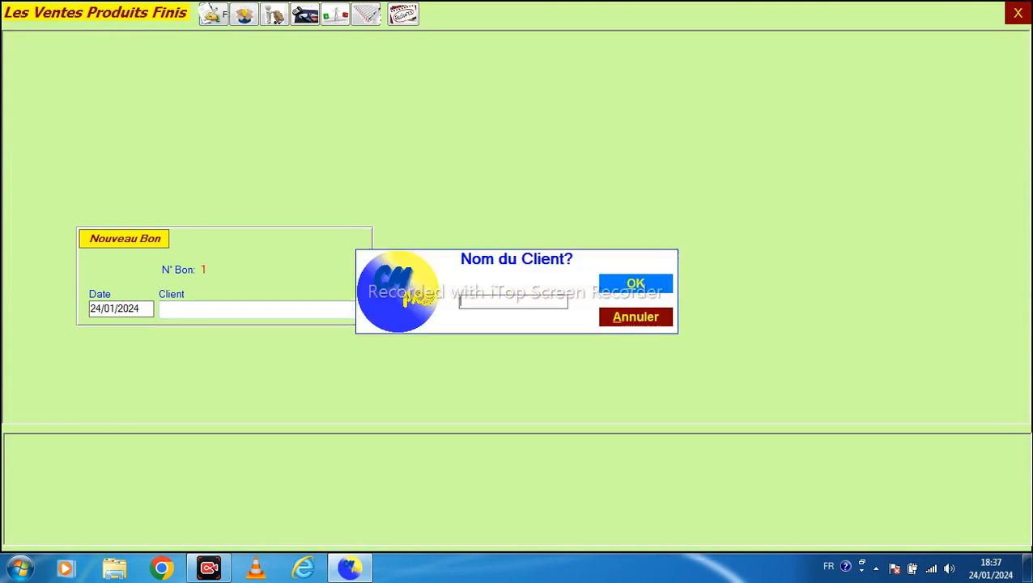
pyautogui.write('CLIENT ALI')
pyautogui.press('Return')
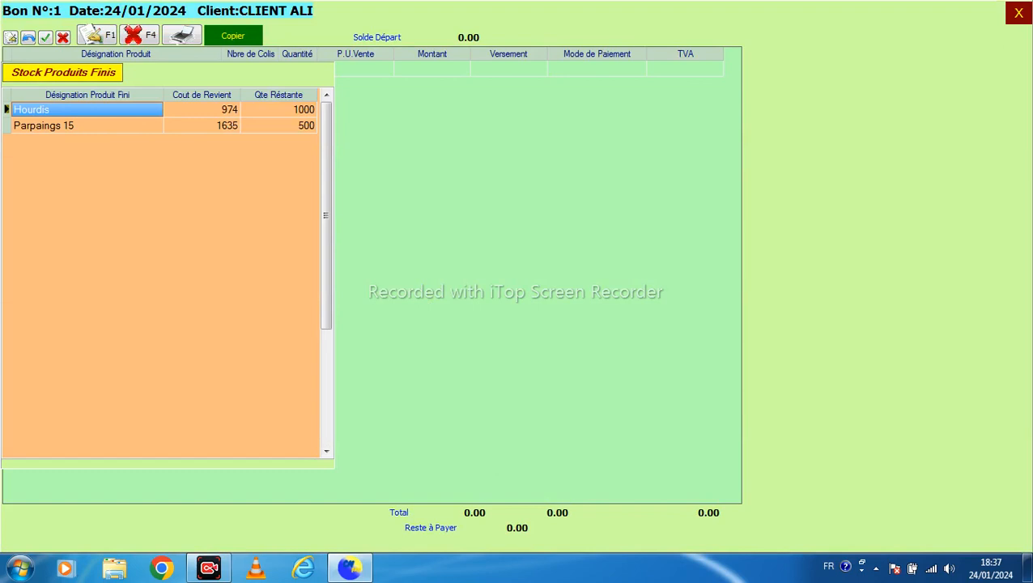
# Step: Add 50 units of Parpaings 15 to the sales slip
pyautogui.press('Down')
pyautogui.press('Return')
pyautogui.press('Return')
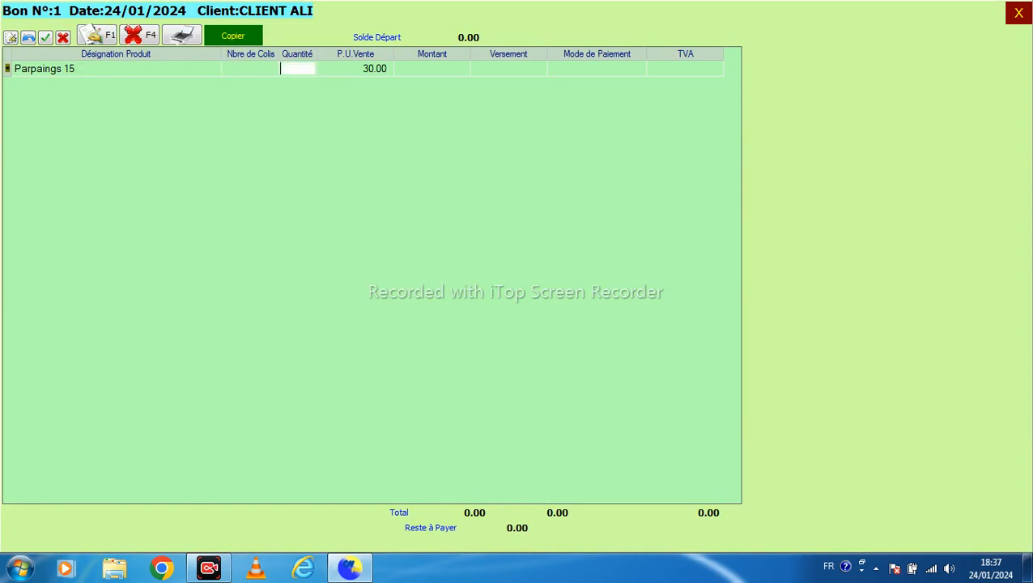
pyautogui.write('50')
pyautogui.press('Return')
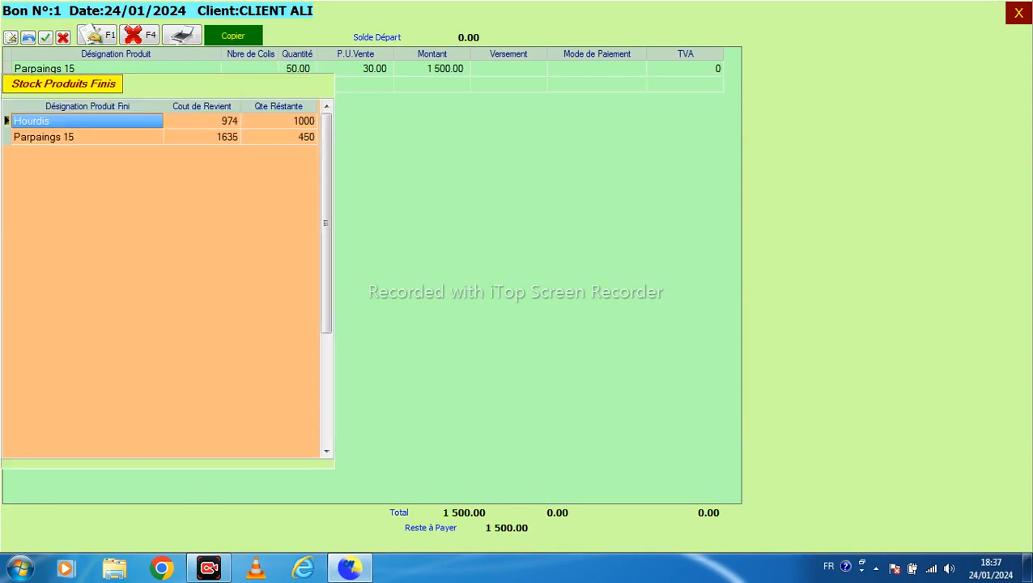
# Step: Add 60 units of Hourdis to the sales slip, then close it and return to the main screen
pyautogui.press('Return')
pyautogui.press('Return')
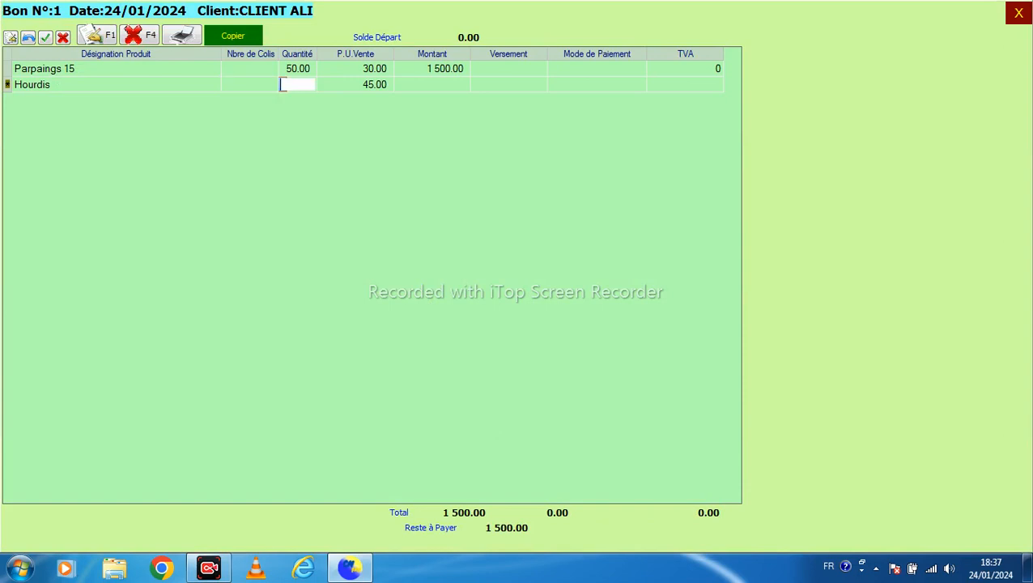
pyautogui.write('60')
pyautogui.press('Return')
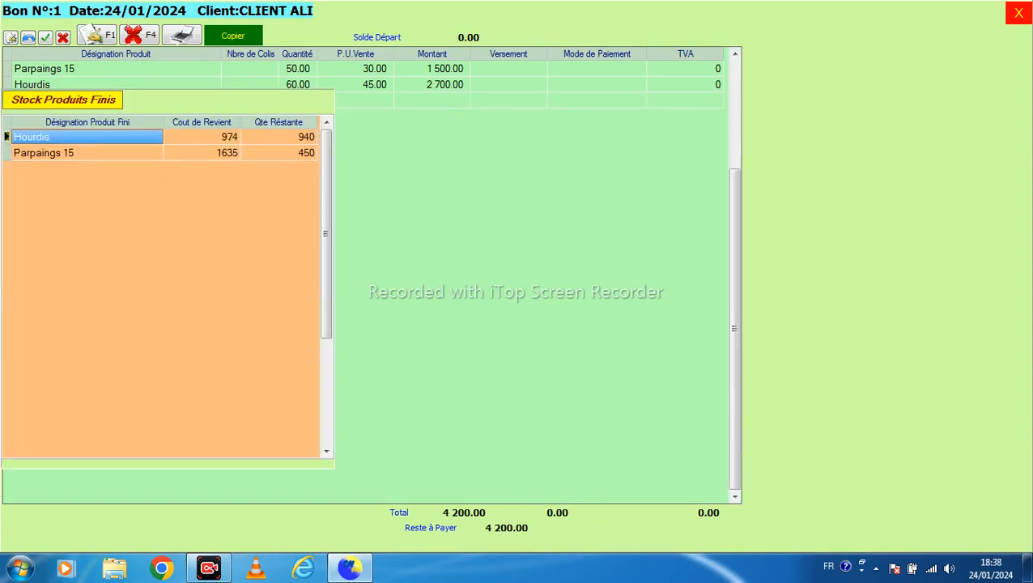
pyautogui.click(1019, 13)
pyautogui.click(1018, 13)
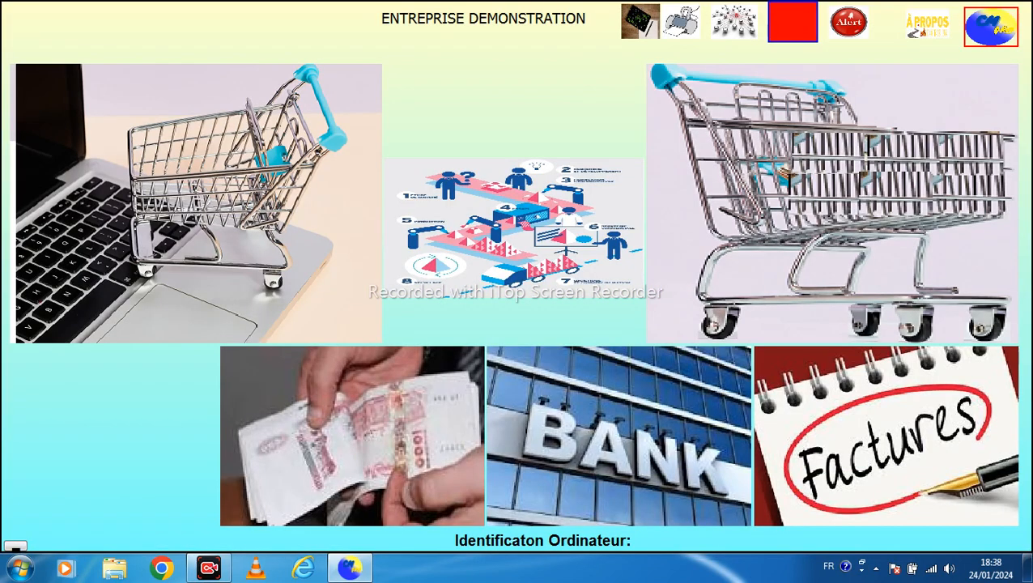
# Step: View the finished product stock report from the finished product sales section and close the preview
pyautogui.click(865, 203)
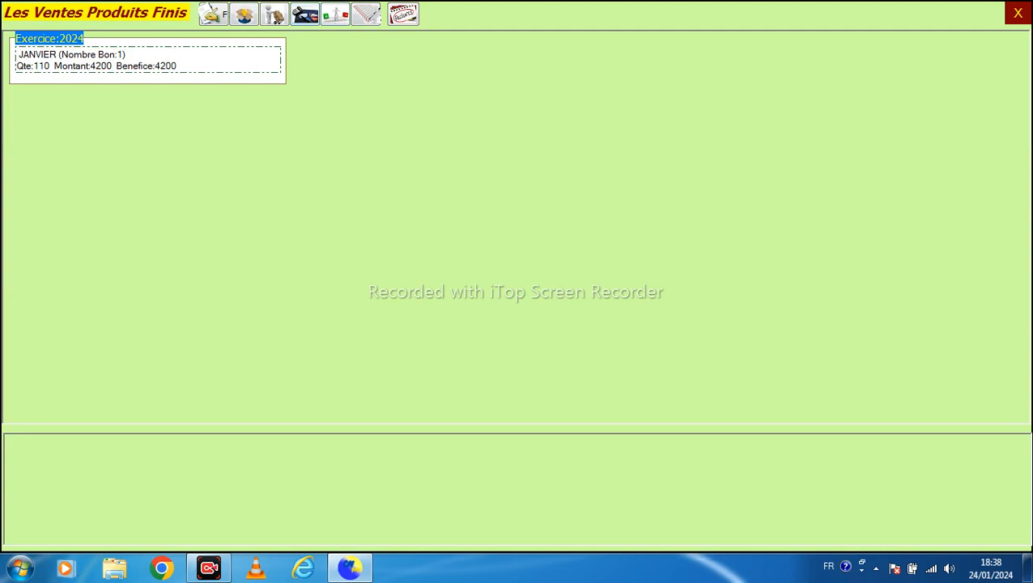
pyautogui.click(306, 15)
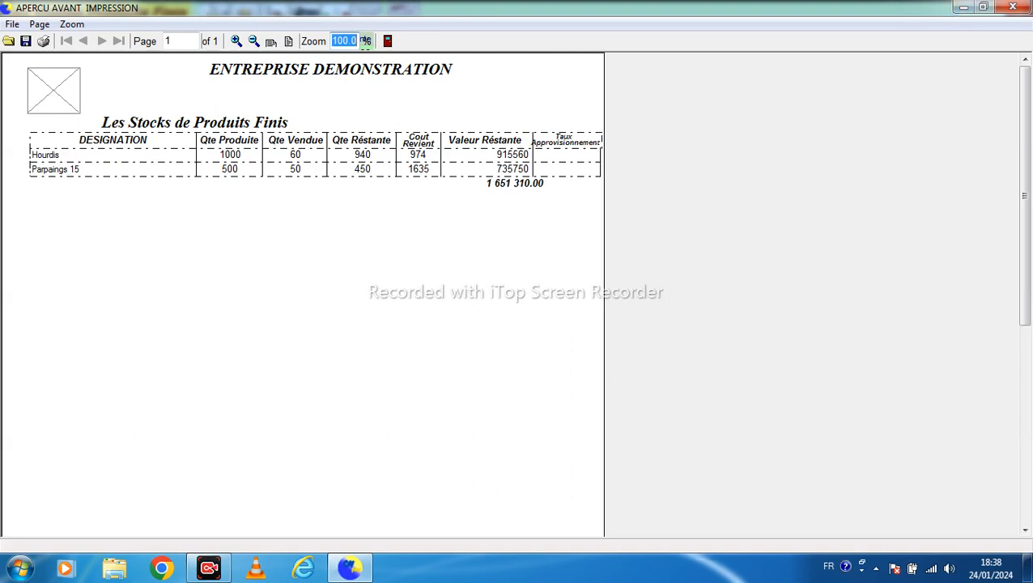
pyautogui.click(1013, 7)
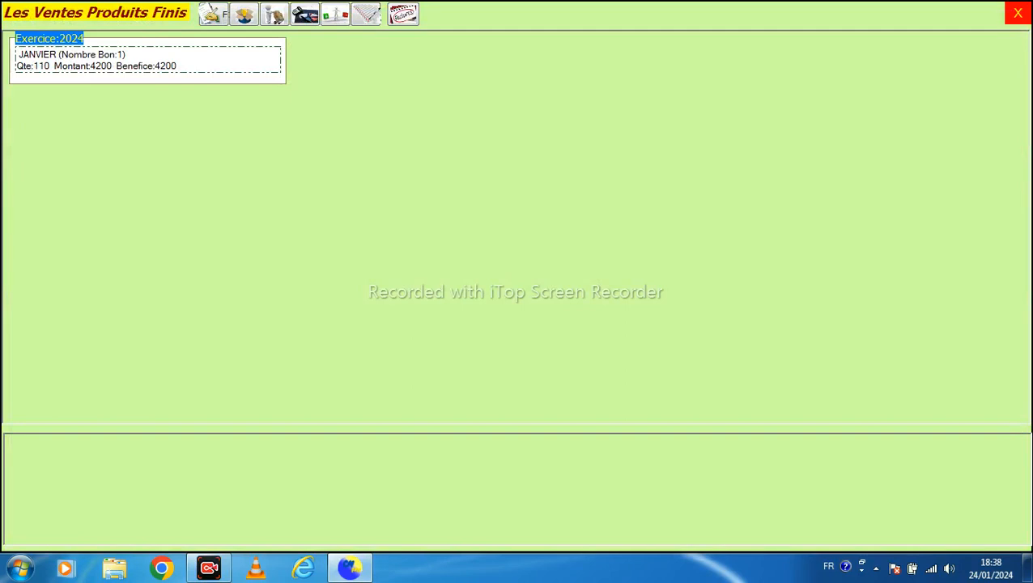
# Step: View the analysis of the finished product sales, then return to the main screen
pyautogui.click(366, 14)
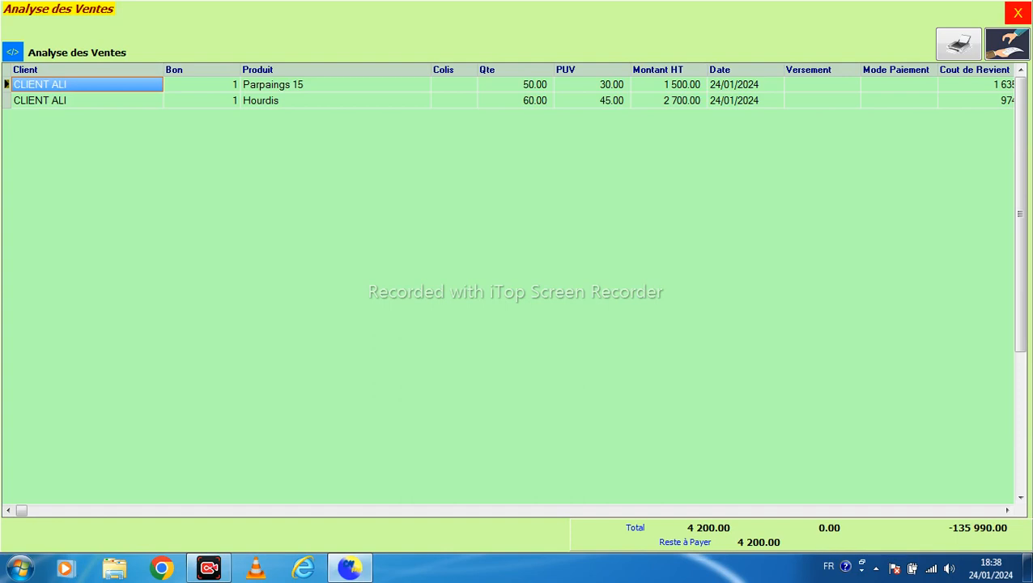
pyautogui.click(1018, 12)
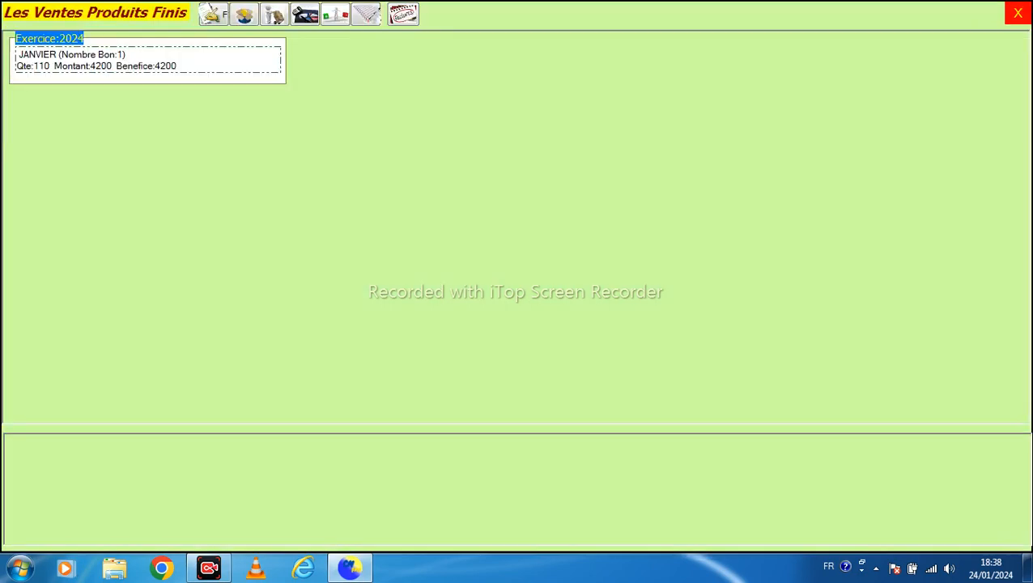
pyautogui.click(1017, 12)
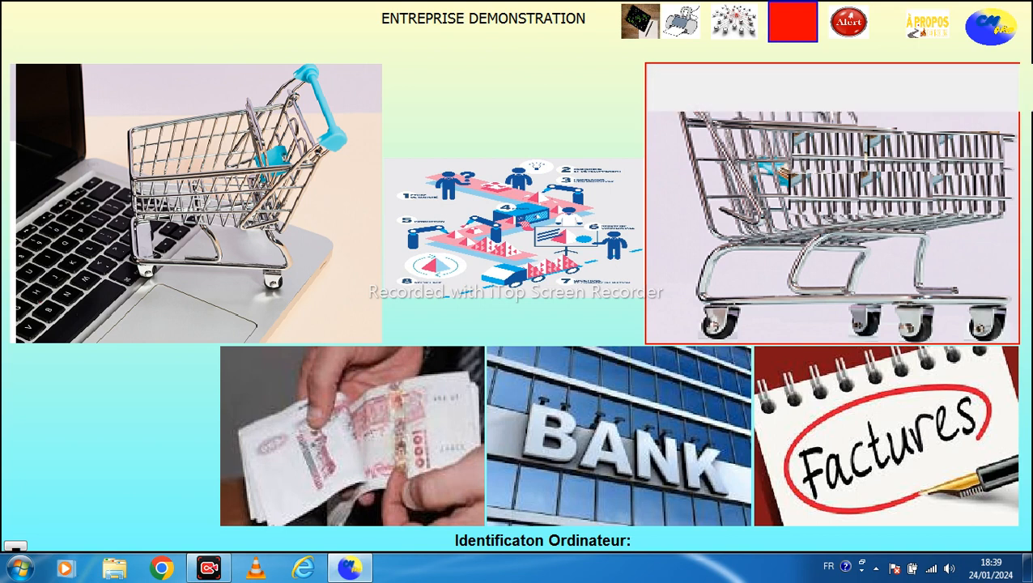
# Step: Create invoice 00001 for the customer, dated 24/01/2024 with payment mode ESPECE, containing 40 units of Hourdis
pyautogui.click(886, 436)
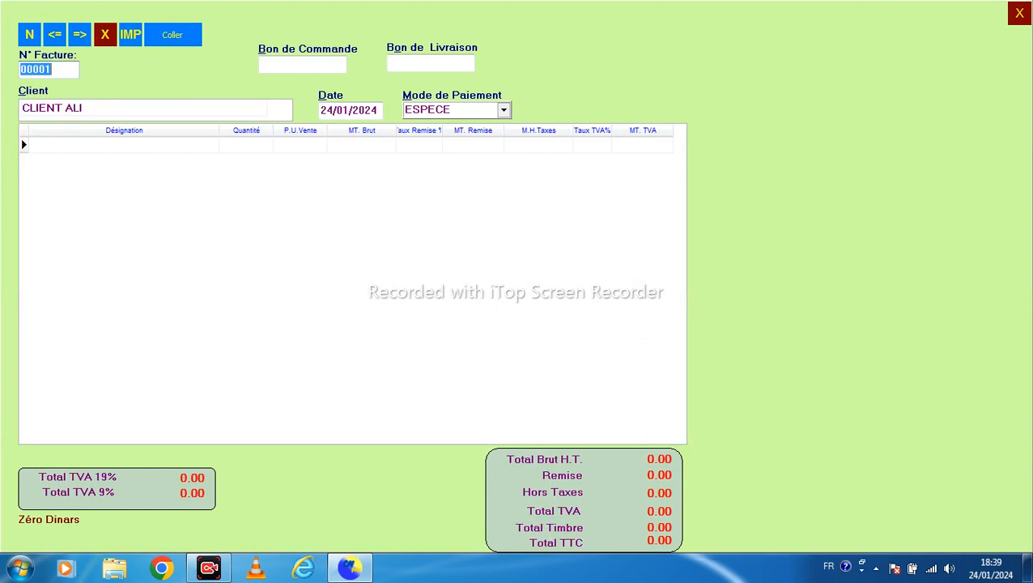
pyautogui.press('Tab')
pyautogui.press('Tab')
pyautogui.click(213, 145)
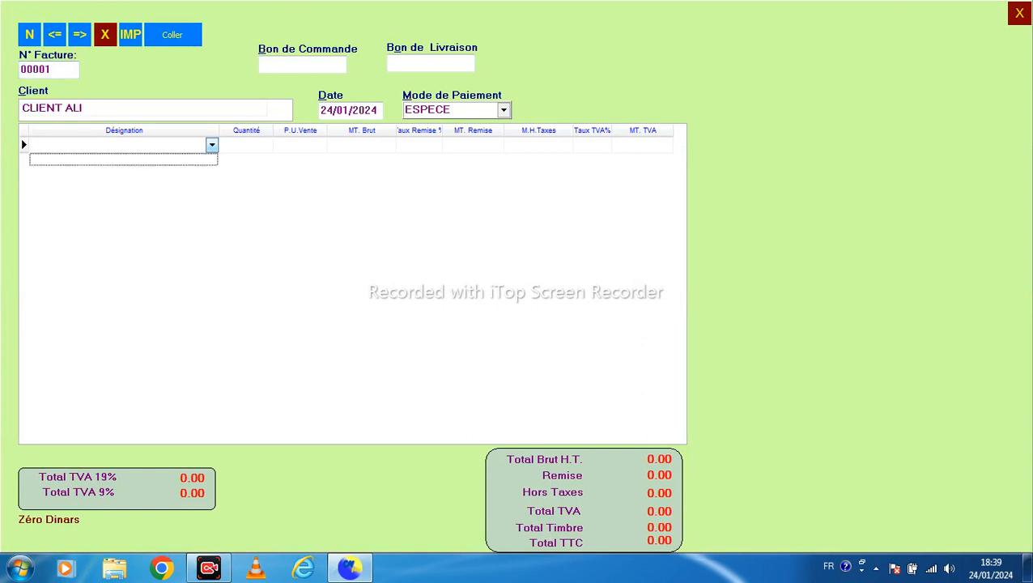
pyautogui.press('Tab')
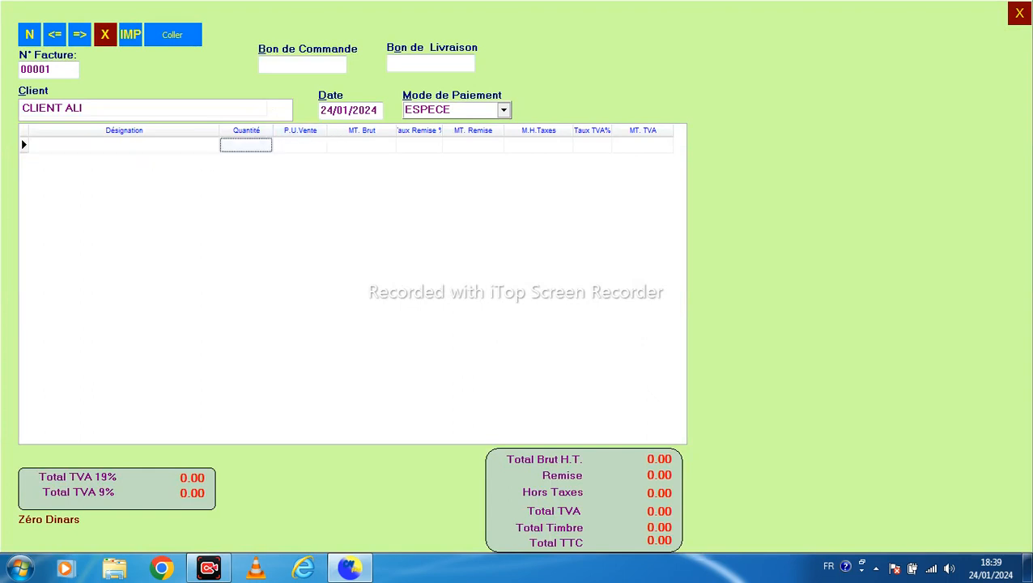
pyautogui.press('Return')
pyautogui.press('Return')
pyautogui.write('40')
pyautogui.press('Return')
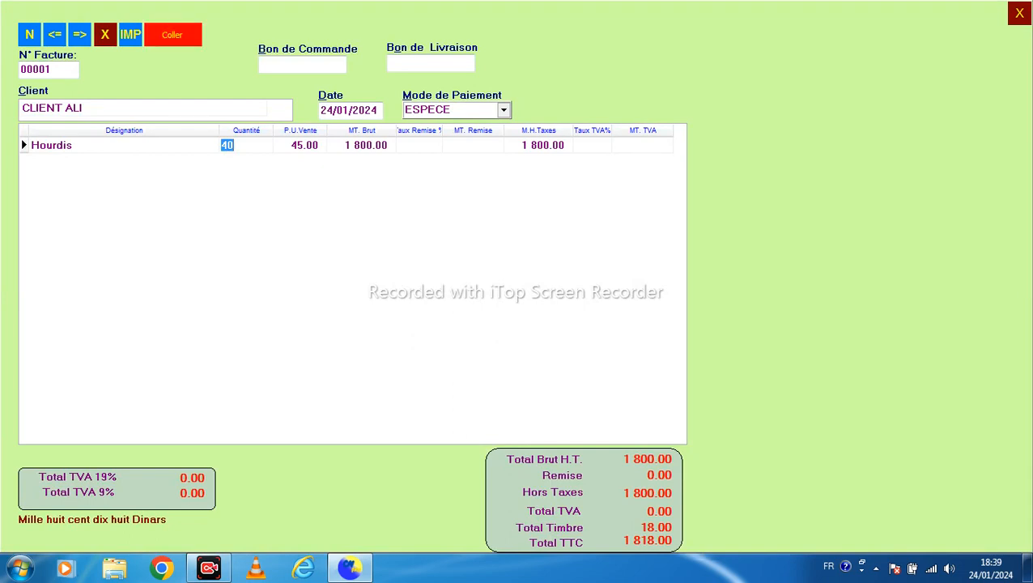
# Step: Preview the printout of the Hourdis invoice, then close the invoicing section and return to the main screen
pyautogui.click(130, 34)
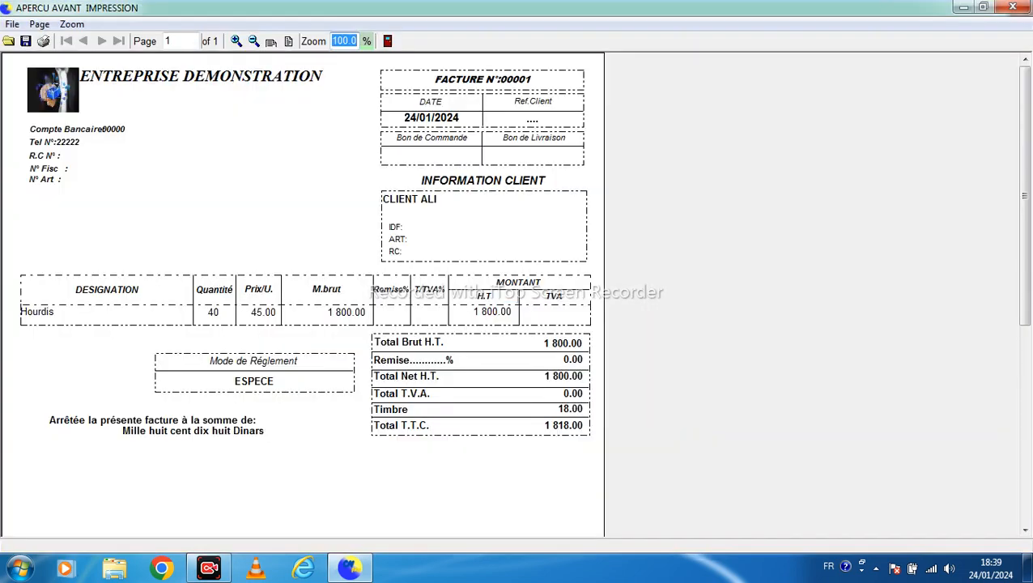
pyautogui.click(1013, 7)
pyautogui.click(1019, 13)
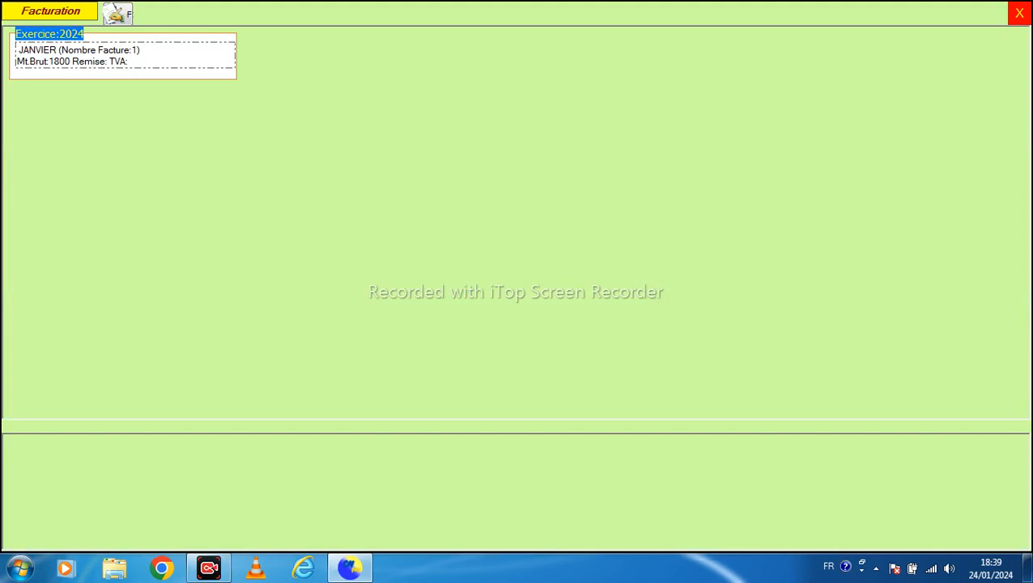
pyautogui.click(1019, 12)
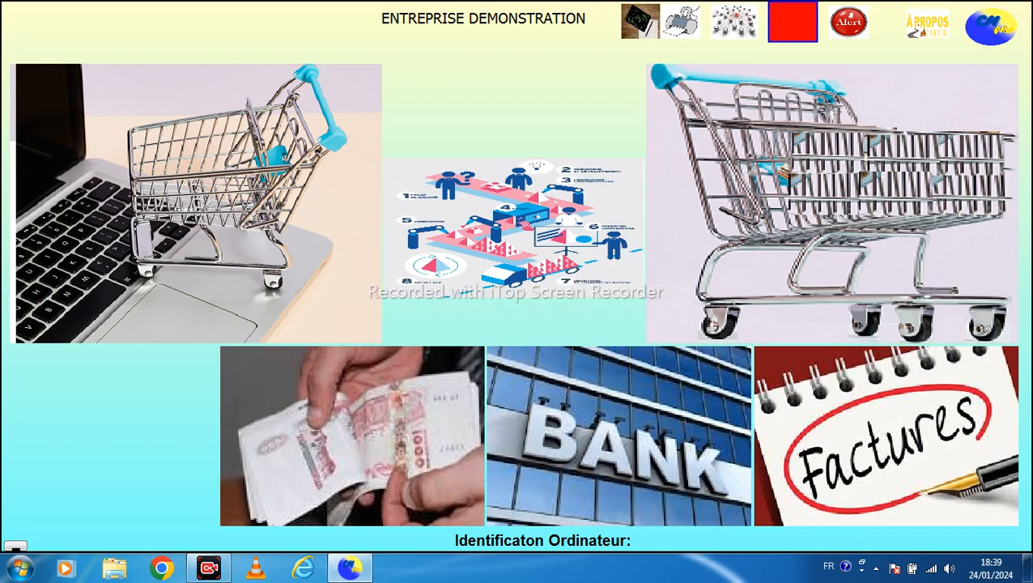
# Step: View the general recap with the cash register, then the bank management overview and a bank's movement sheet
pyautogui.click(352, 437)
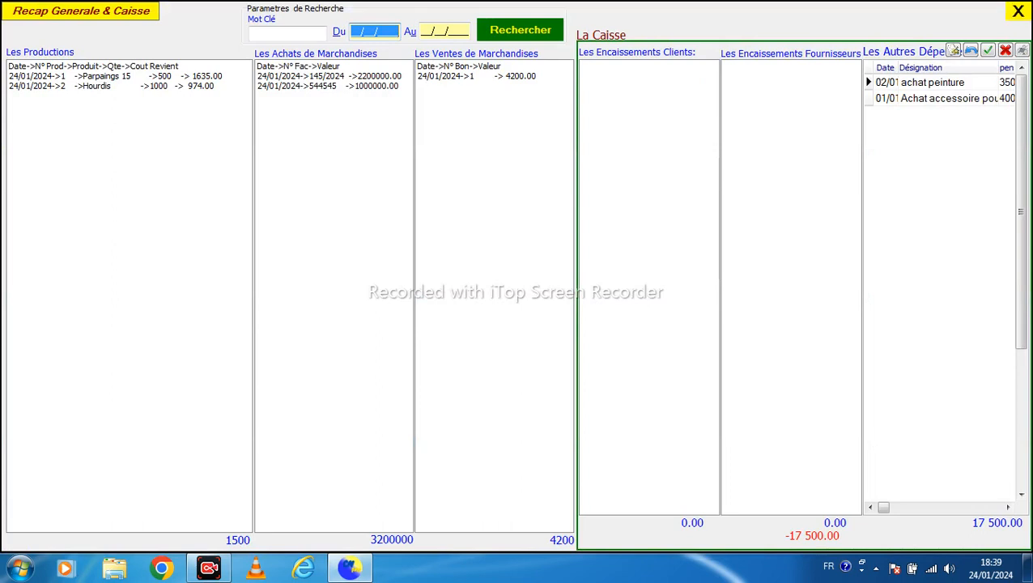
pyautogui.click(1017, 10)
pyautogui.click(618, 438)
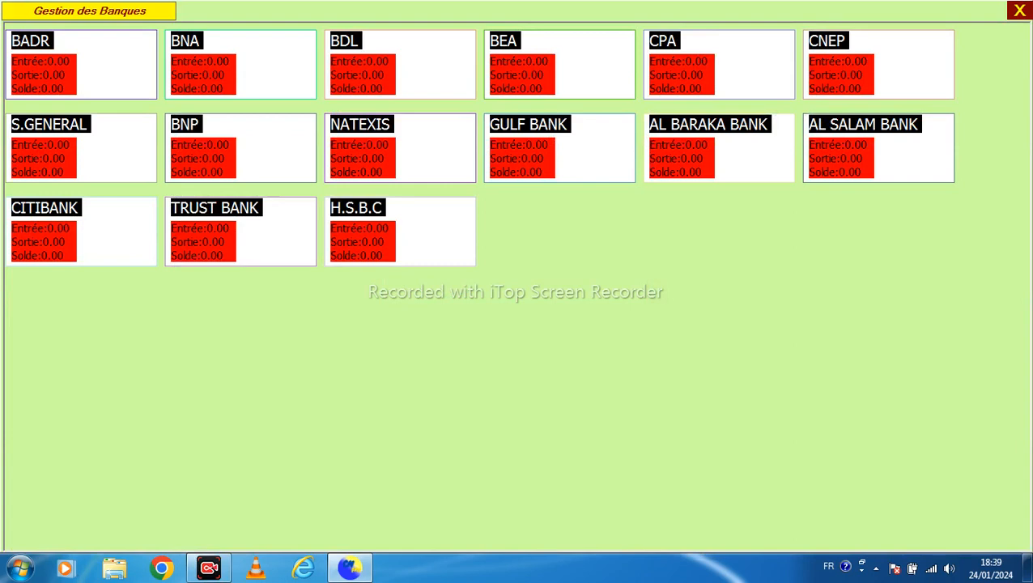
pyautogui.press('Return')
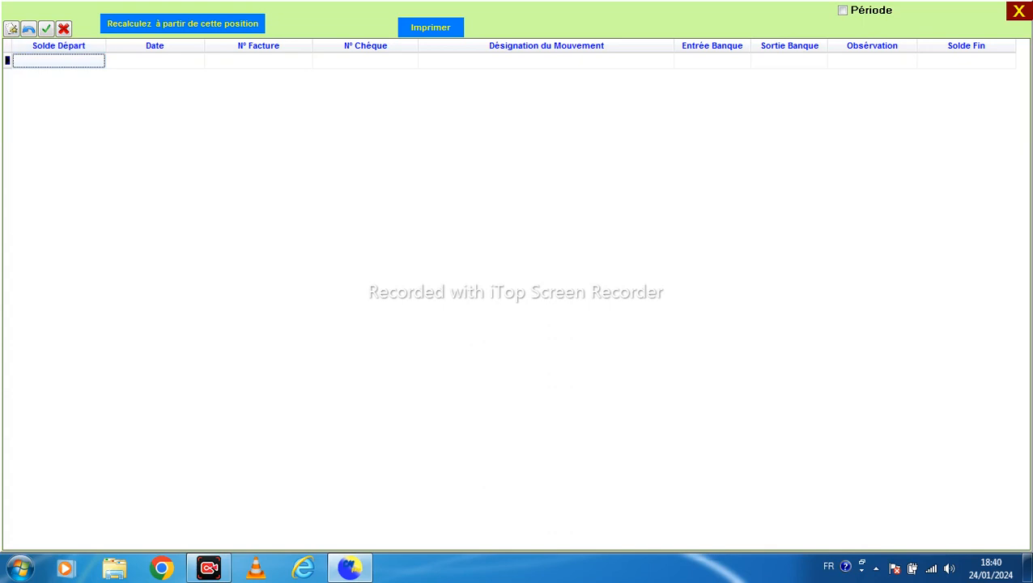
pyautogui.click(1019, 11)
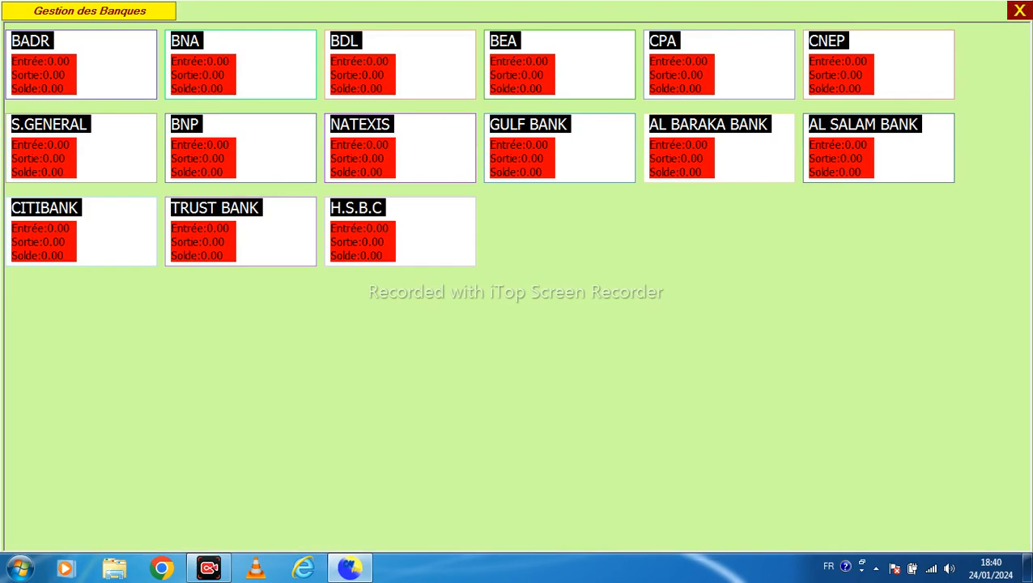
pyautogui.click(1018, 11)
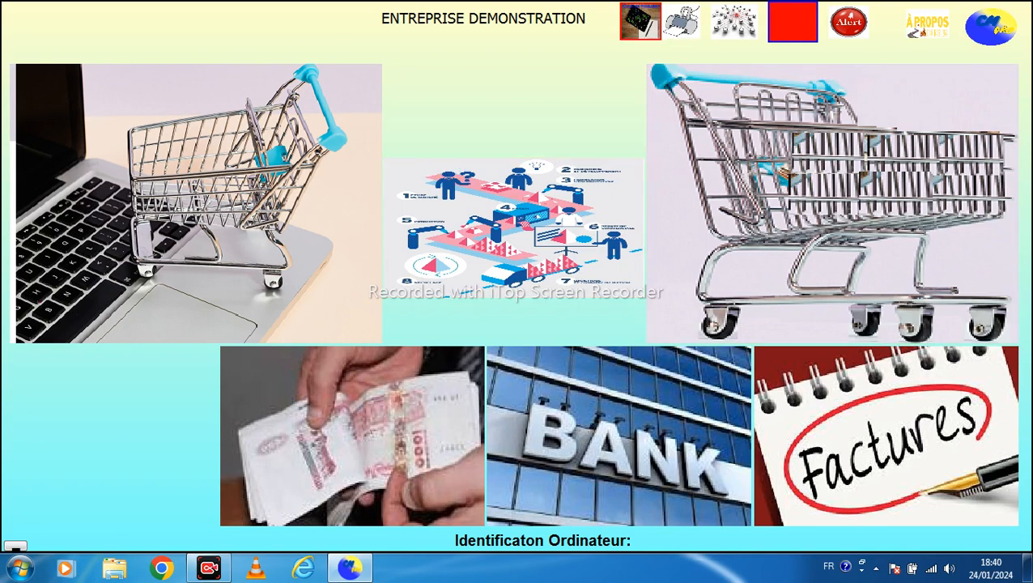
# Step: Display the production and sales circuit from 01/01/2024 to 31/12/2024, narrow it to production number 1, and close it
pyautogui.click(640, 22)
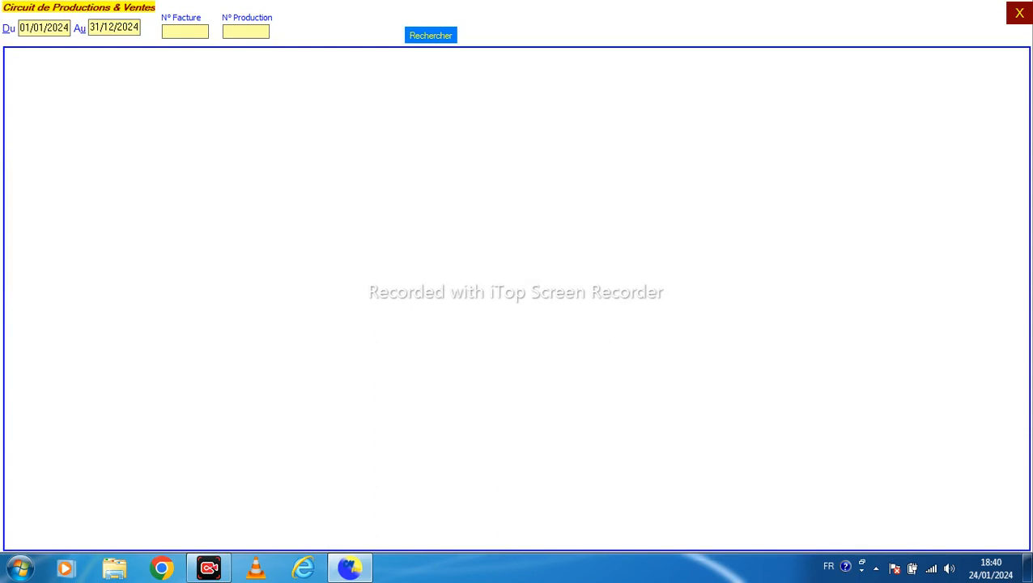
pyautogui.click(430, 35)
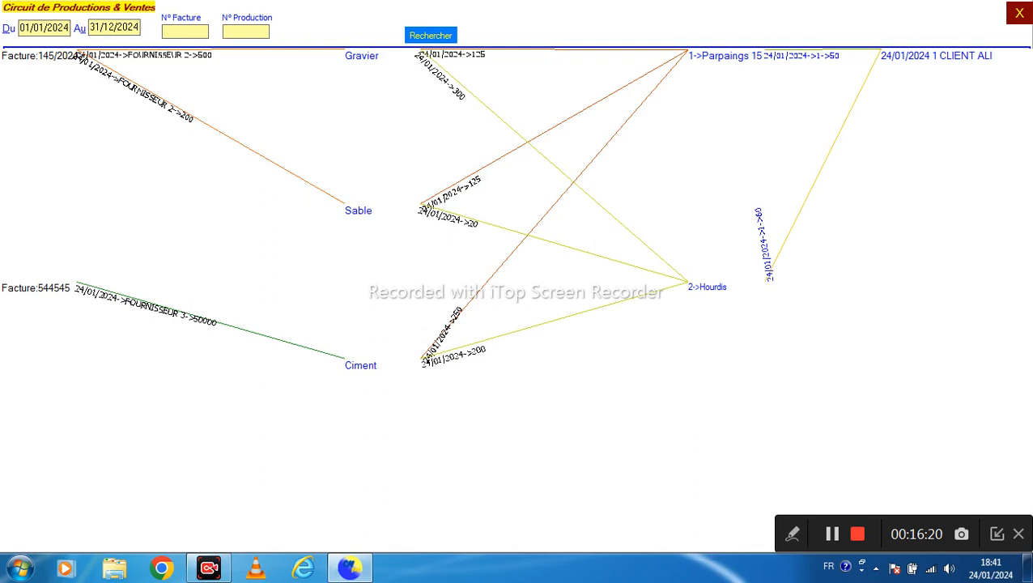
pyautogui.write('1')
pyautogui.press('Return')
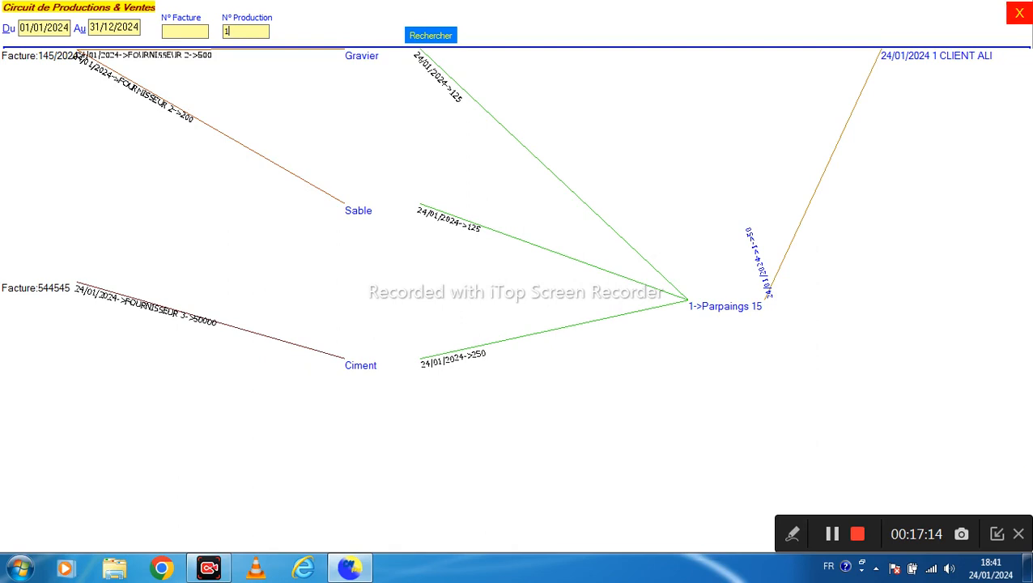
pyautogui.press('Escape')
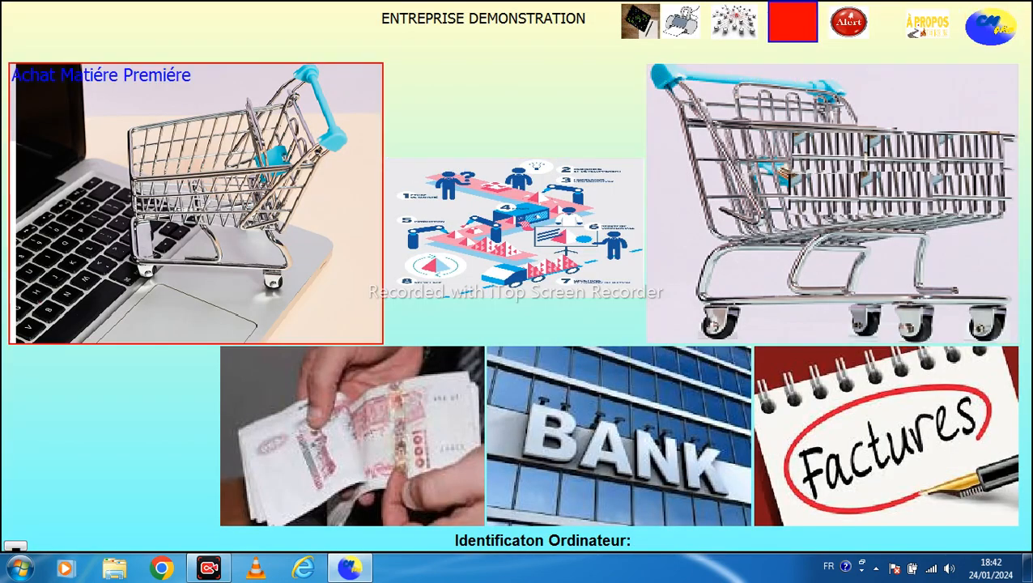